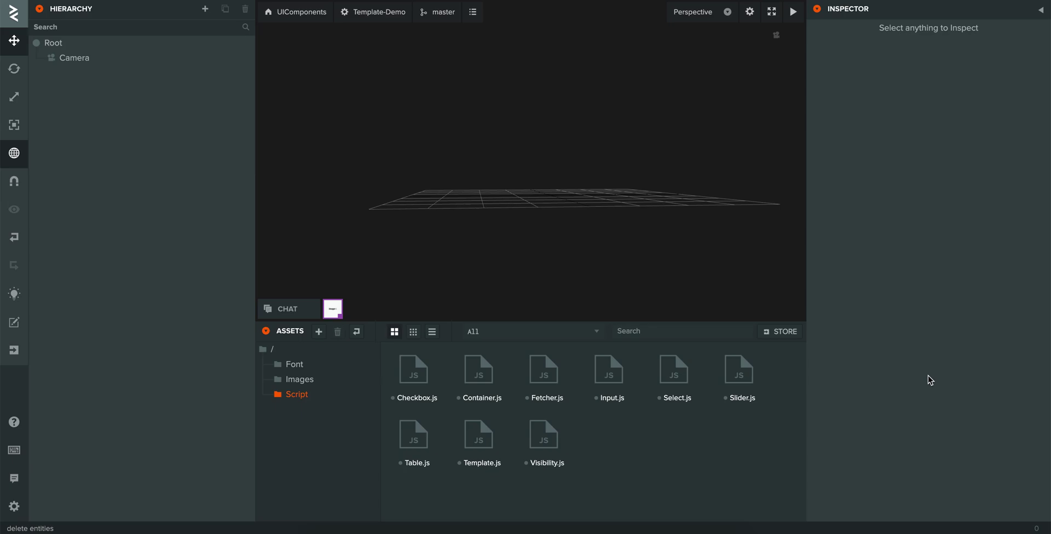
Create a 2D Screen entity under Root and orbit the view to see its frame.
click(92, 44)
right_click(90, 44)
mouse_move(137, 52)
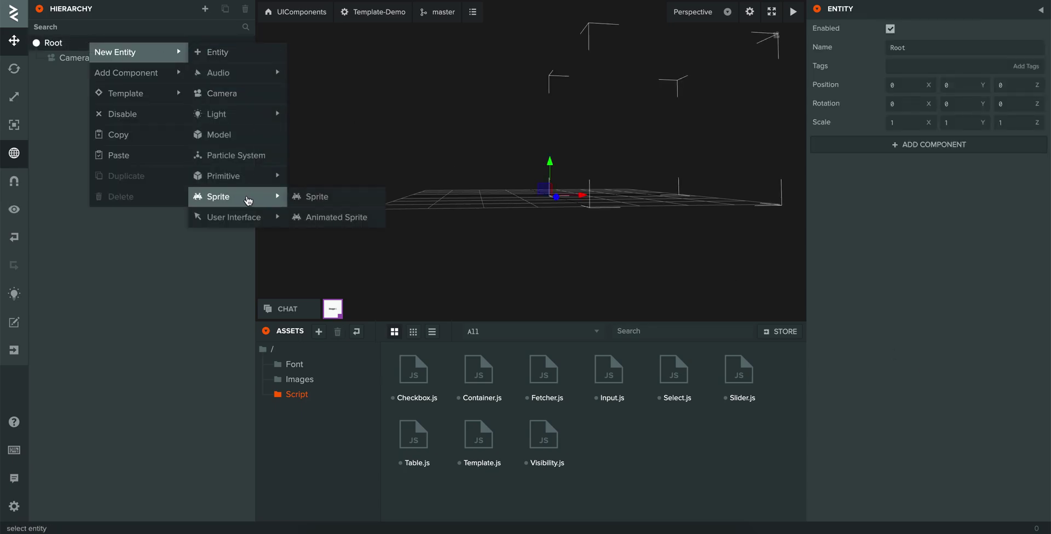
mouse_move(247, 218)
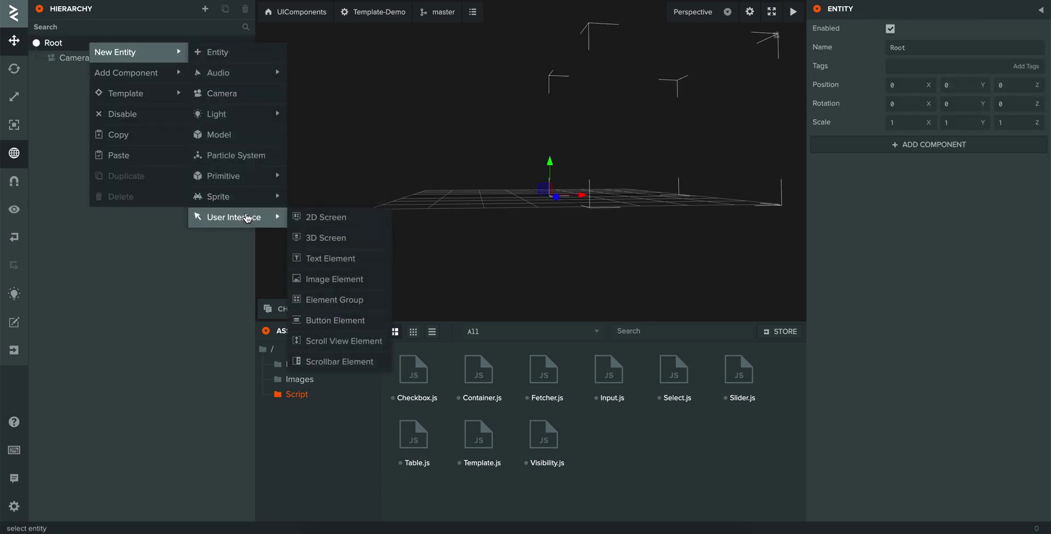
click(308, 219)
drag(437, 199, 291, 136)
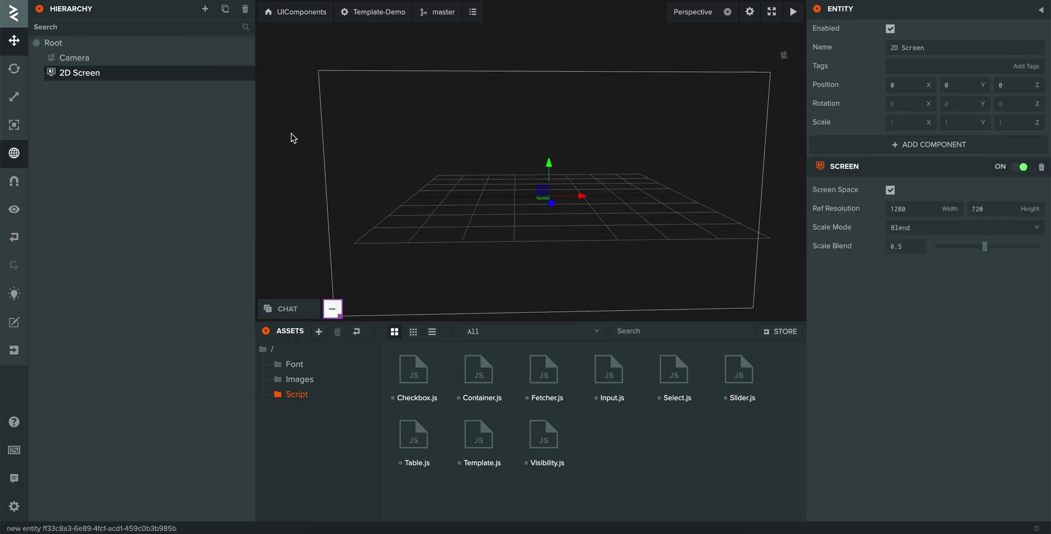
Add a Text Element entity inside the 2D Screen.
right_click(134, 79)
mouse_move(164, 88)
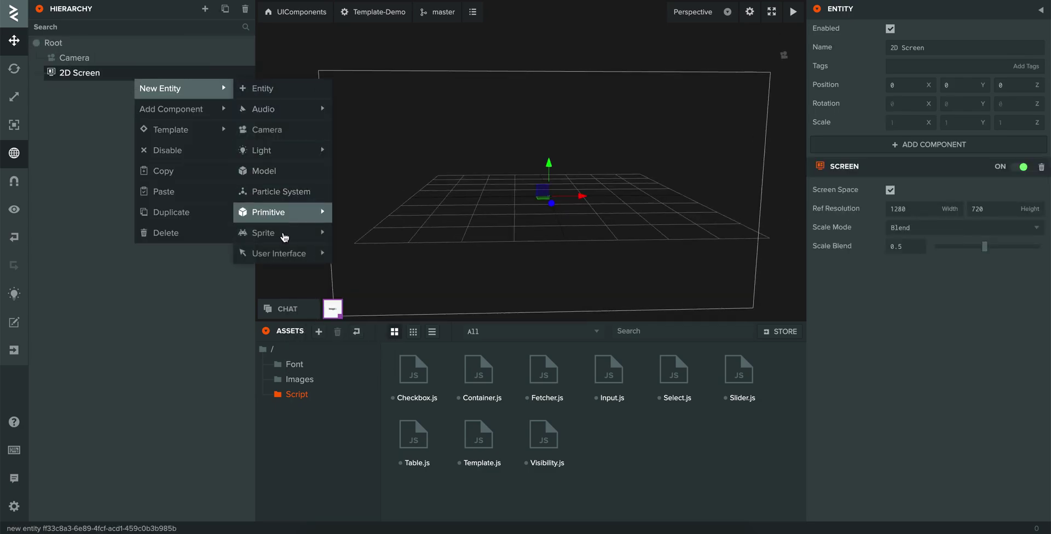
mouse_move(295, 254)
click(376, 297)
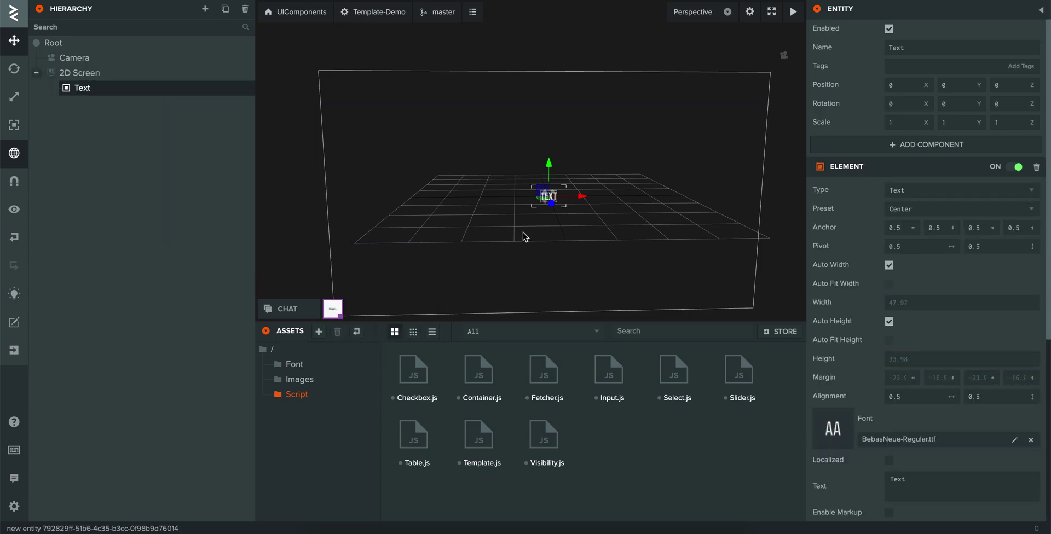
mouse_move(523, 233)
mouse_down()
mouse_move(545, 243)
mouse_move(520, 233)
mouse_up()
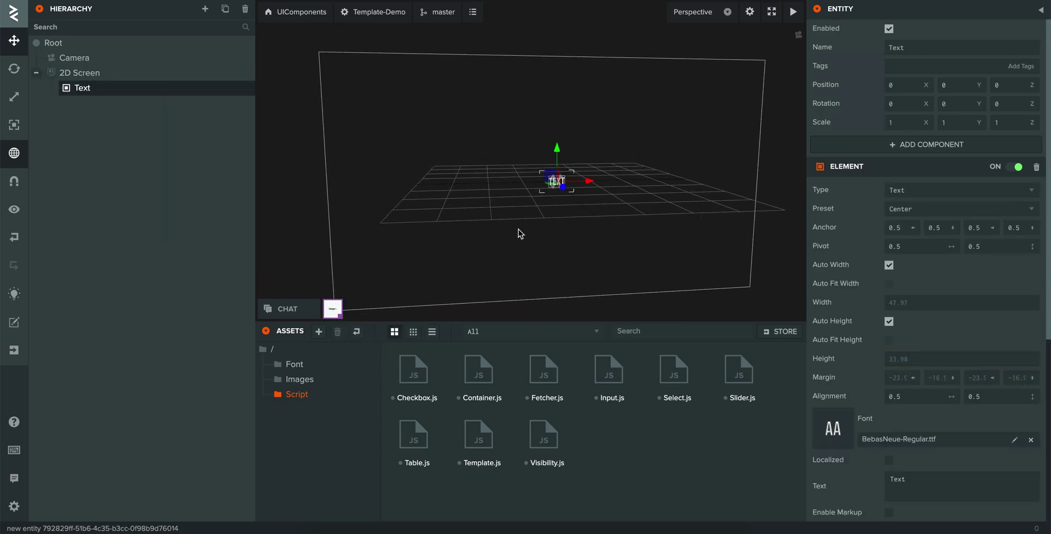
Replace the text content with 'Username : {{username}}'.
scroll(879, 361, down, 5)
double_click(920, 197)
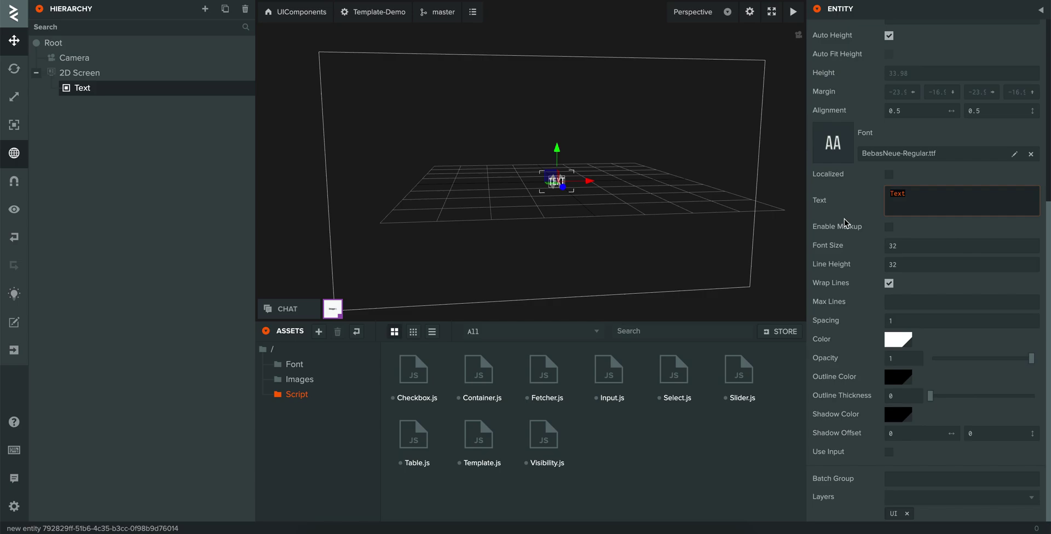
text(Username )
text(: {{}})
text(username)
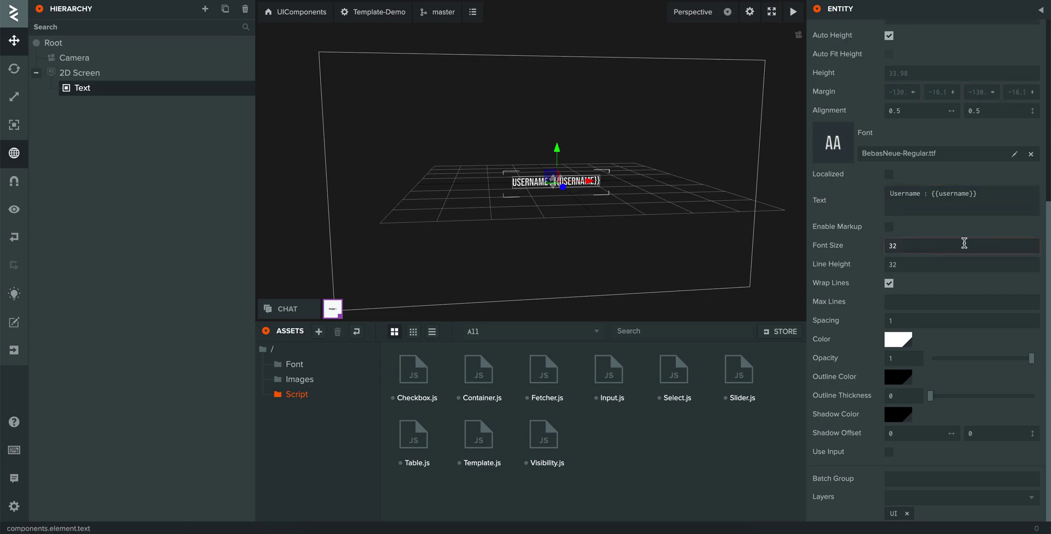
scroll(978, 236, up, 5)
scroll(991, 229, down, 5)
drag(986, 199, 932, 197)
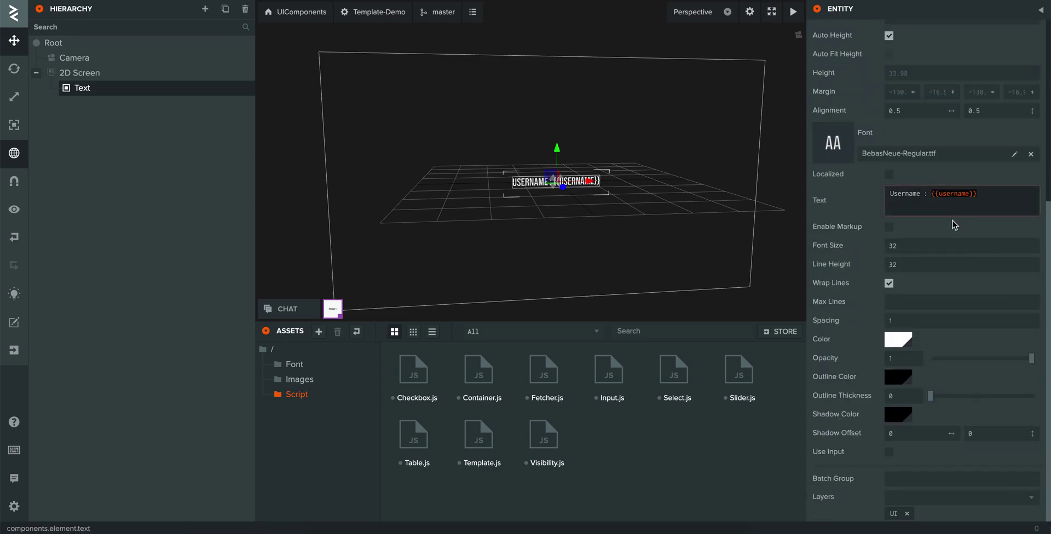
click(994, 195)
drag(994, 195, 933, 194)
scroll(988, 263, up, 5)
Tag the Text entity 'Dynamic'.
click(915, 65)
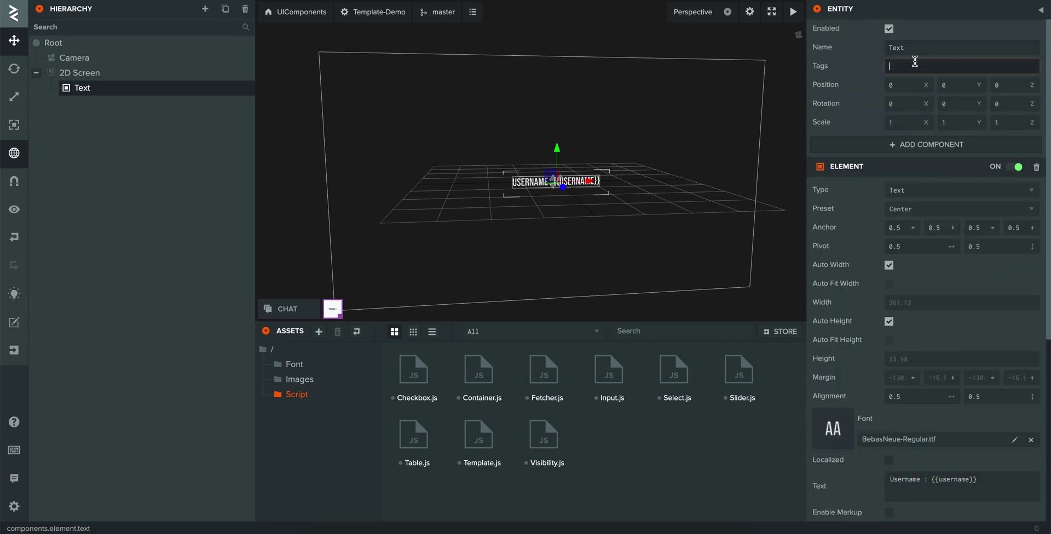
text(Dynamic)
key(Return)
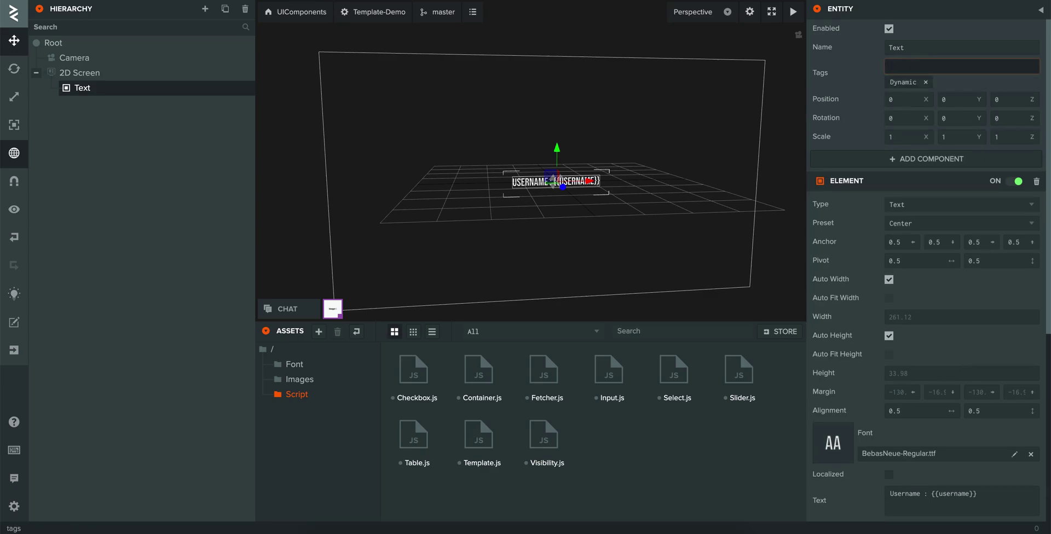
Rename the 2D Screen entity to 'Overlay'.
click(88, 74)
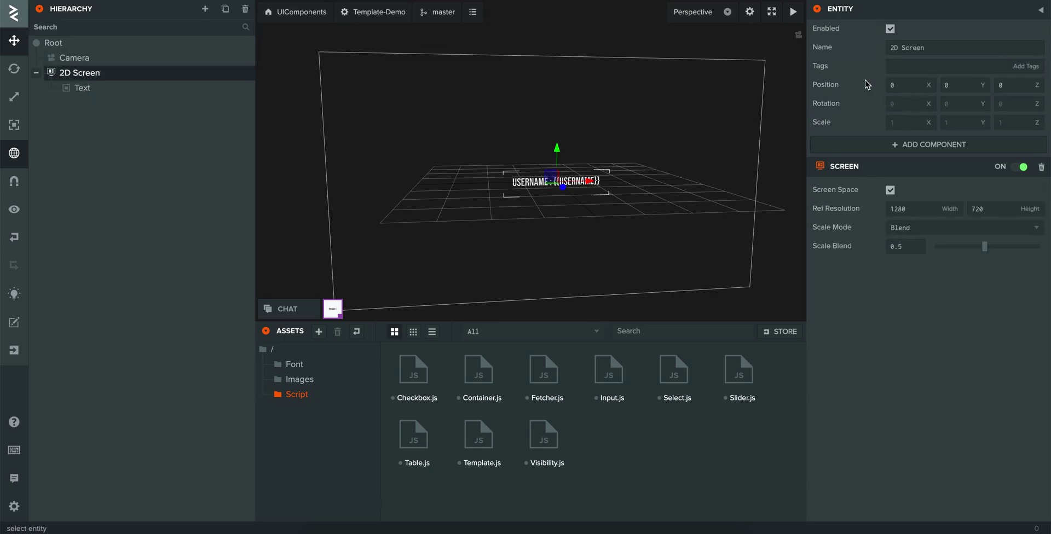
click(940, 49)
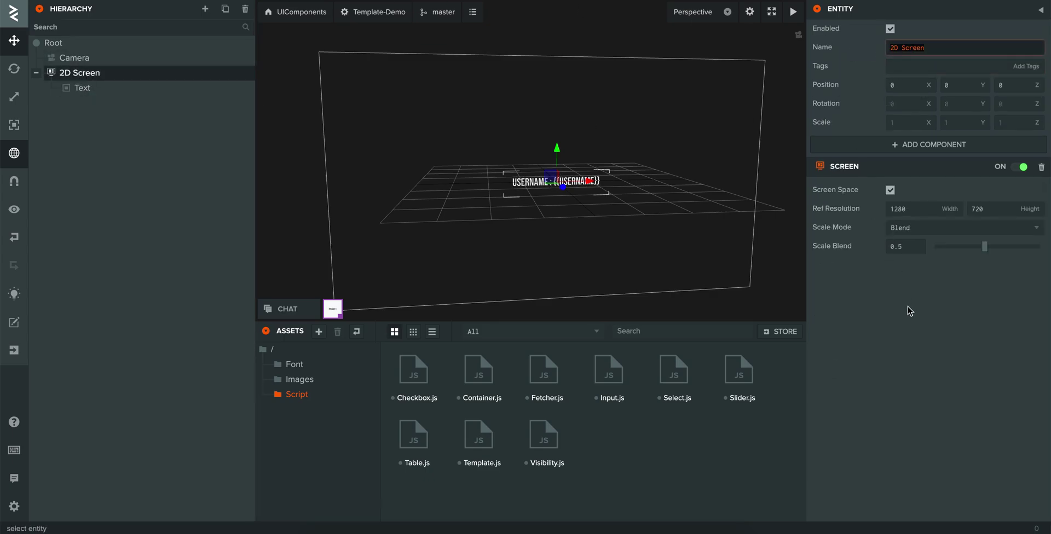
text(Overlay)
key(Return)
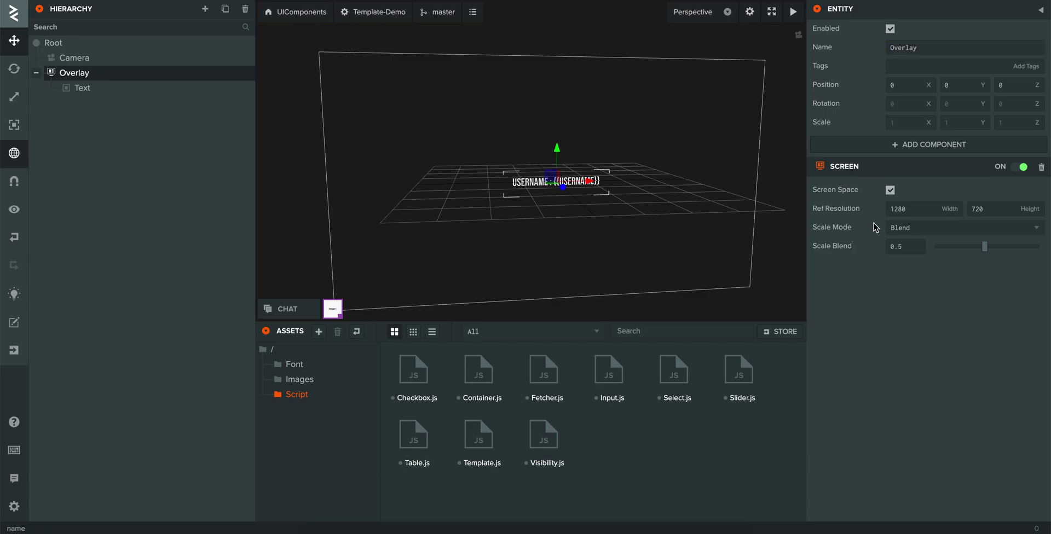
Add a Script component to Overlay with the 'template' script attached.
mouse_move(874, 223)
click(883, 144)
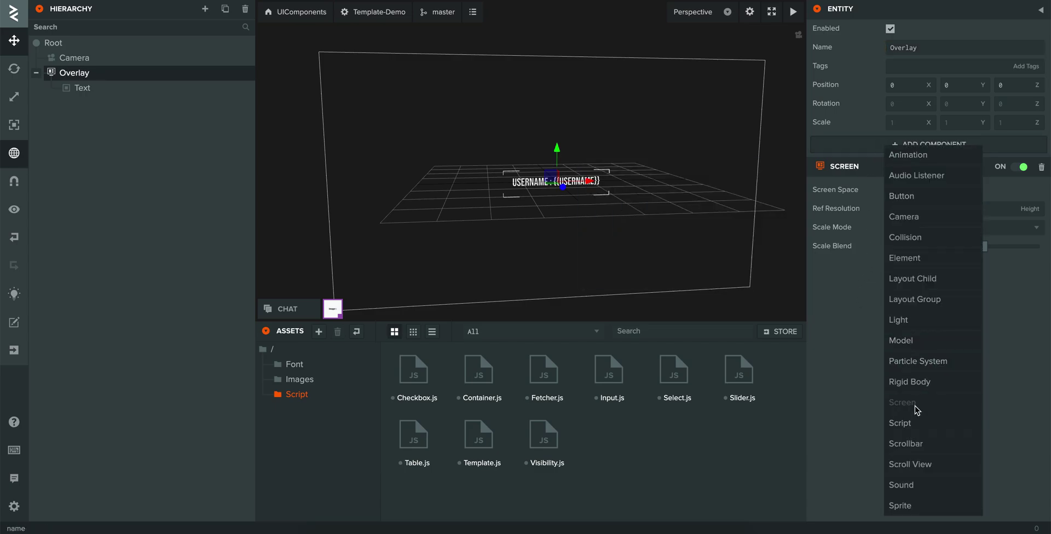
click(912, 417)
click(887, 289)
text(tem)
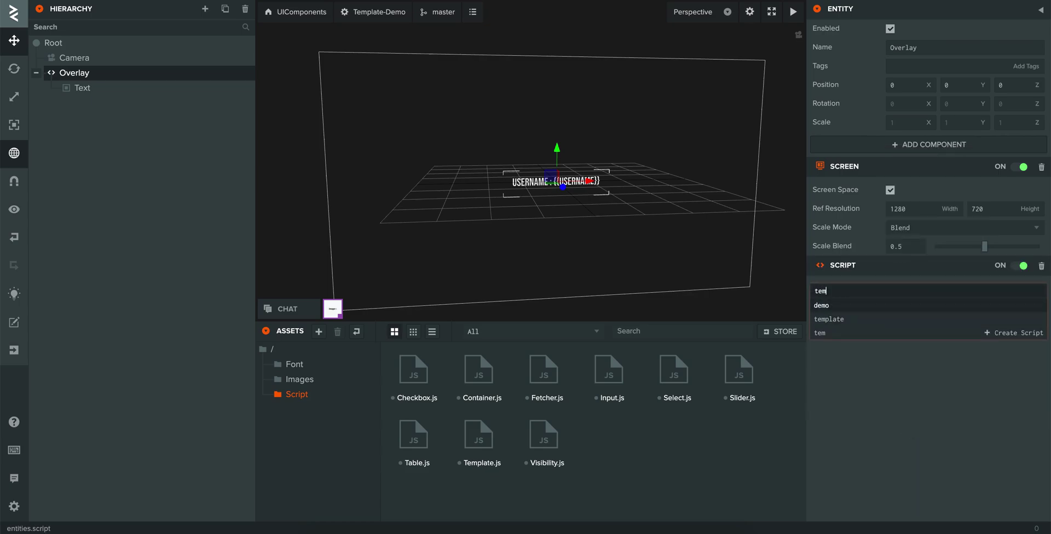
key(Return)
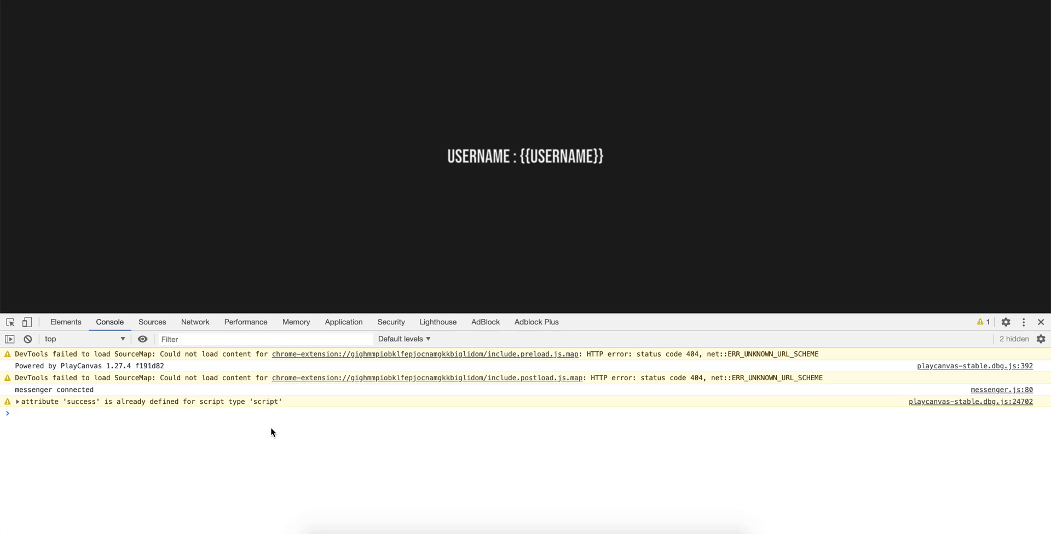
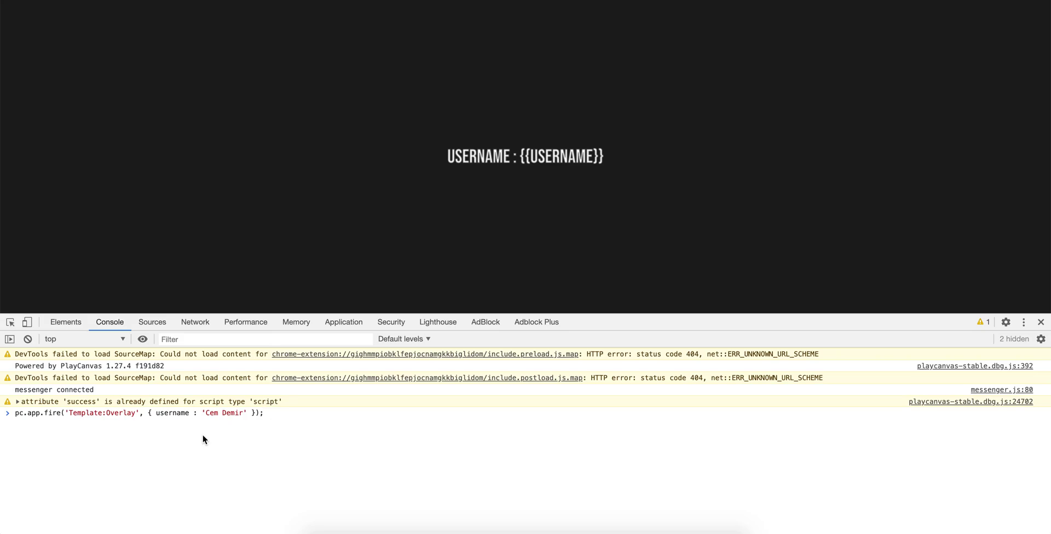
Run pc.app.fire('Template:Overlay', { username : … }) in the console with a username.
double_click(79, 414)
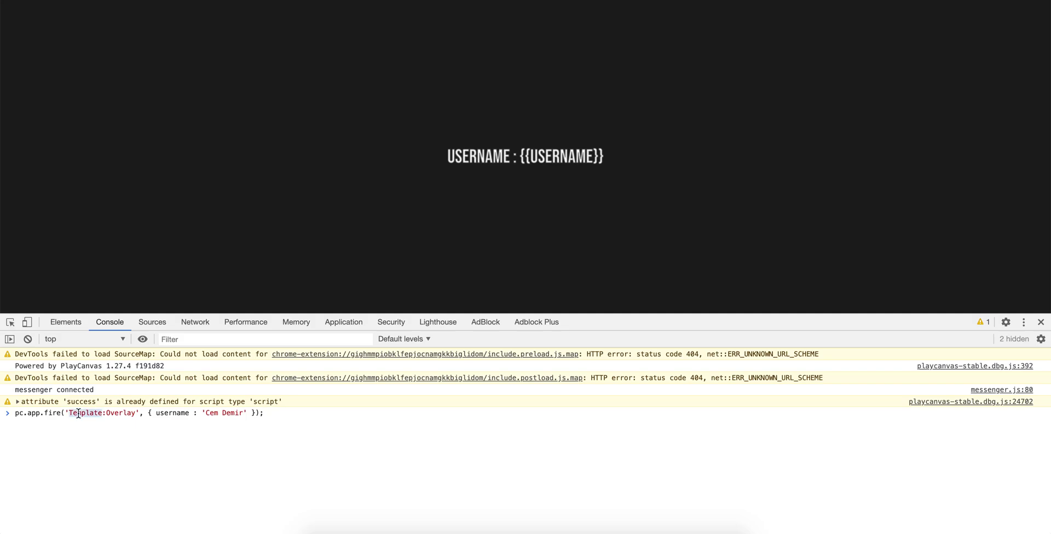
double_click(117, 414)
drag(149, 414, 255, 415)
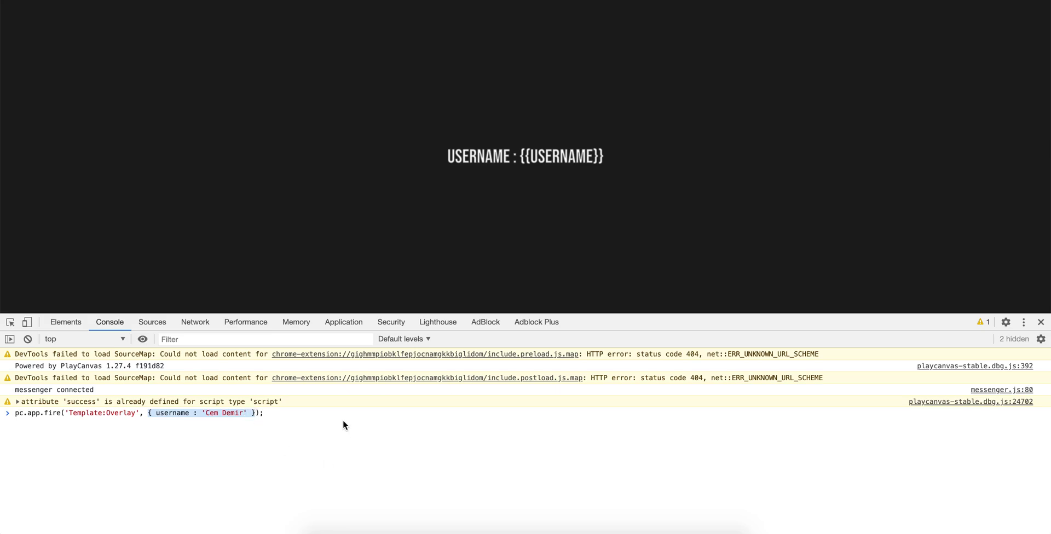
key(Return)
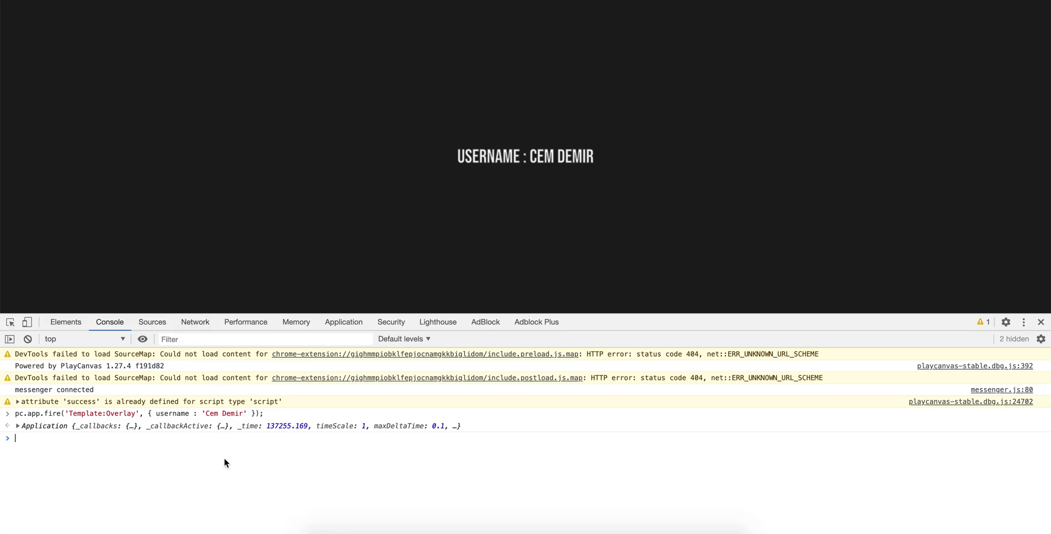
Rerun the fire command with the username edited to end in '2'.
key(Up)
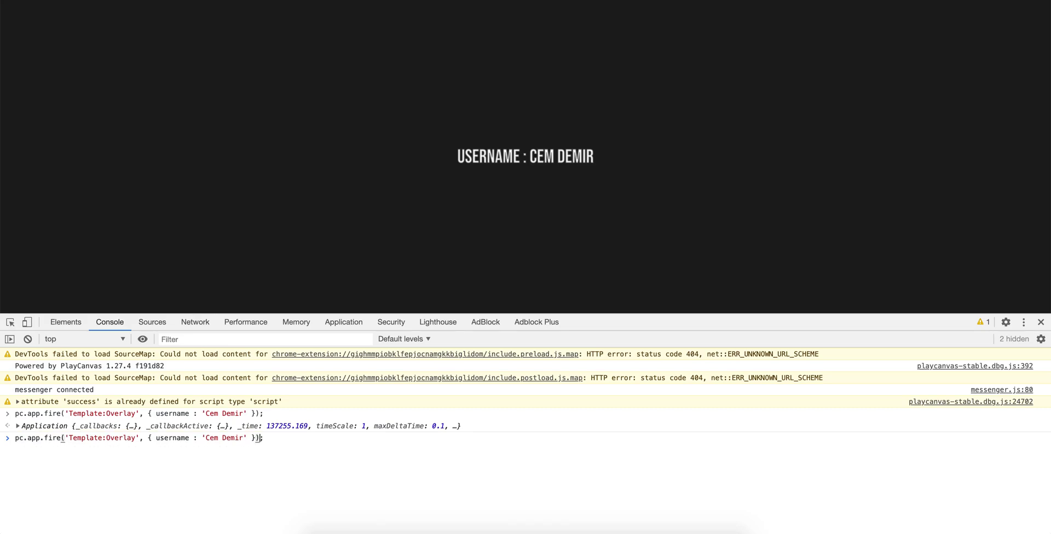
key(Left)
key(Left)
key(Left)
key(Left)
key(BackSpace)
key(BackSpace)
key(BackSpace)
key(BackSpace)
key(BackSpace)
text(2)
key(Return)
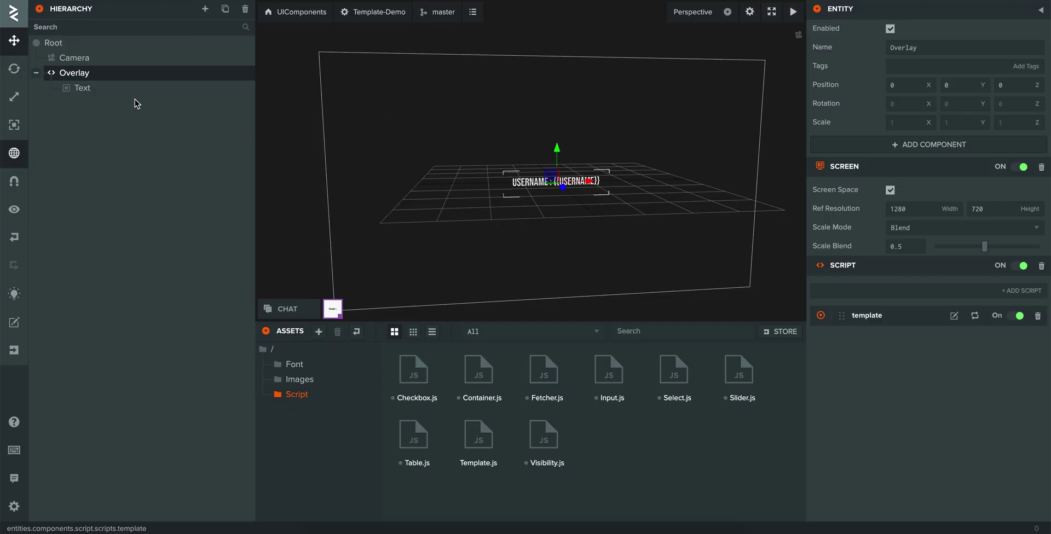
Move the Username text up on the overlay.
click(122, 92)
drag(555, 160, 557, 145)
mouse_move(560, 212)
mouse_down()
mouse_move(549, 198)
mouse_move(565, 198)
mouse_up()
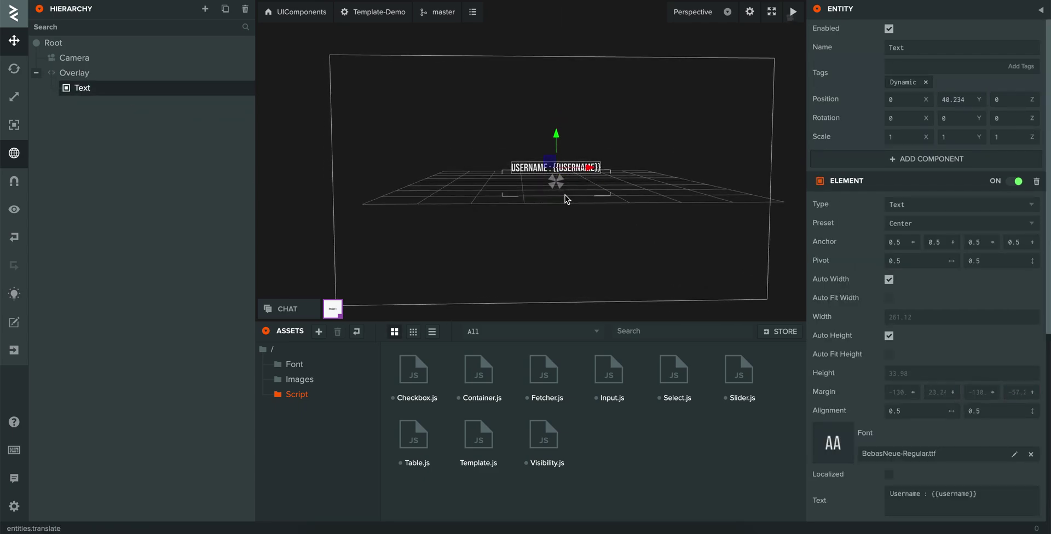
Duplicate the text below it and change the copy to 'Kill : {{kill}}'.
key(ctrl+d)
drag(556, 137, 556, 163)
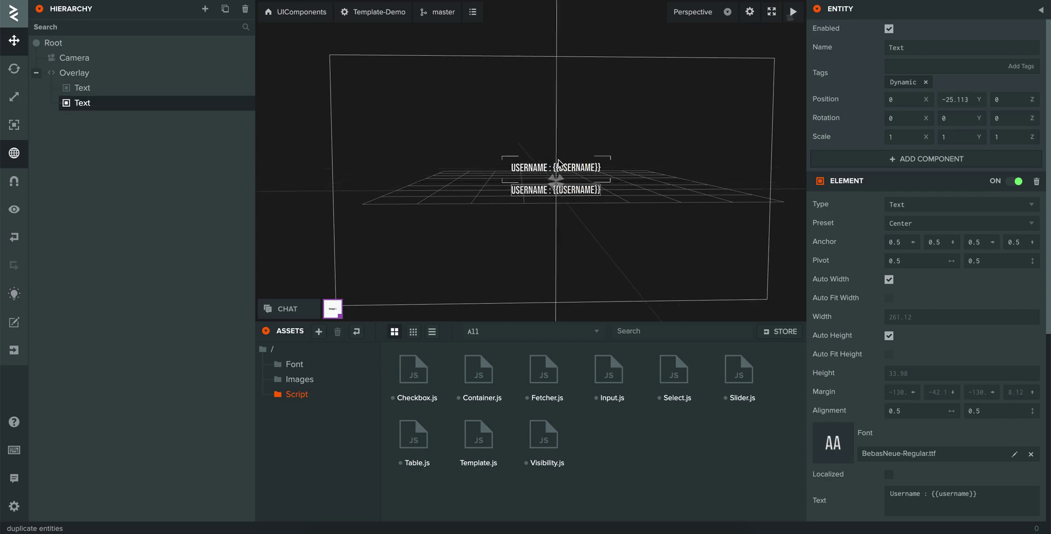
drag(552, 219, 512, 230)
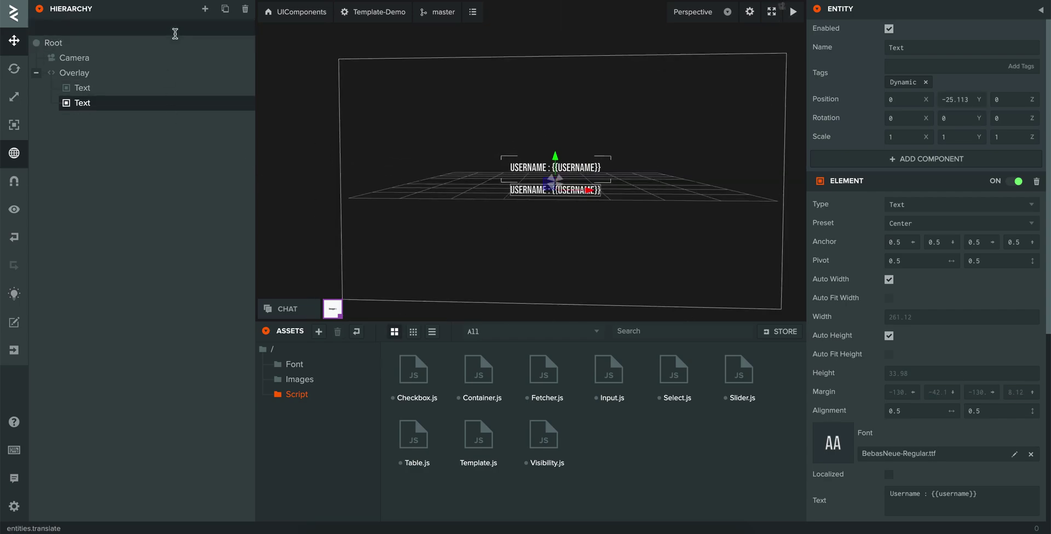
scroll(1016, 368, down, 3)
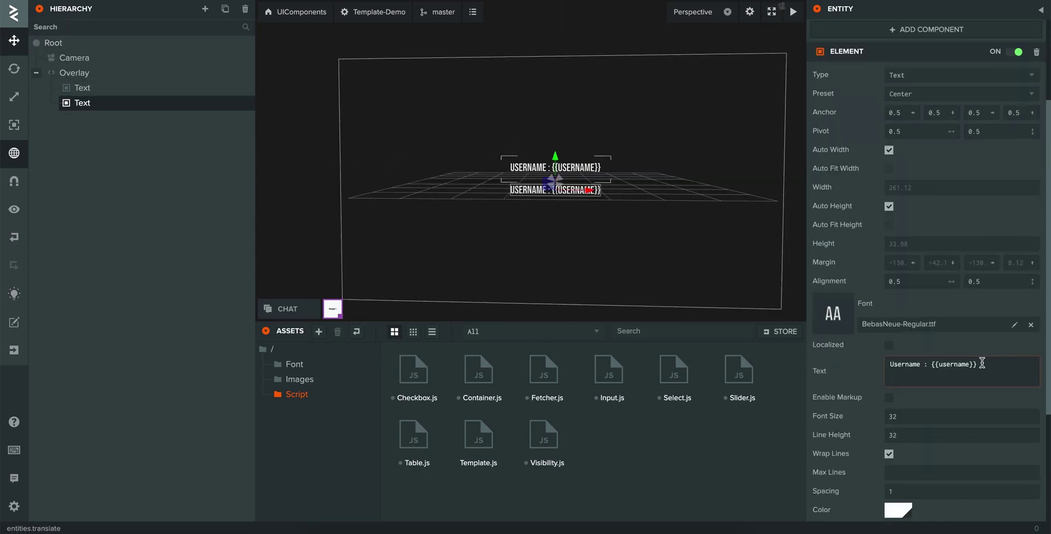
double_click(906, 364)
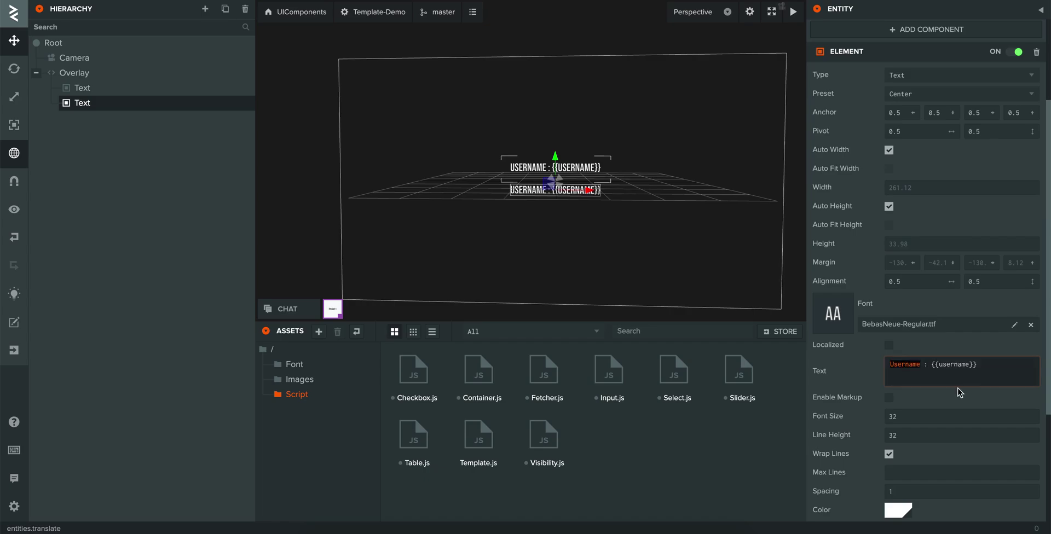
text(Kill)
double_click(933, 365)
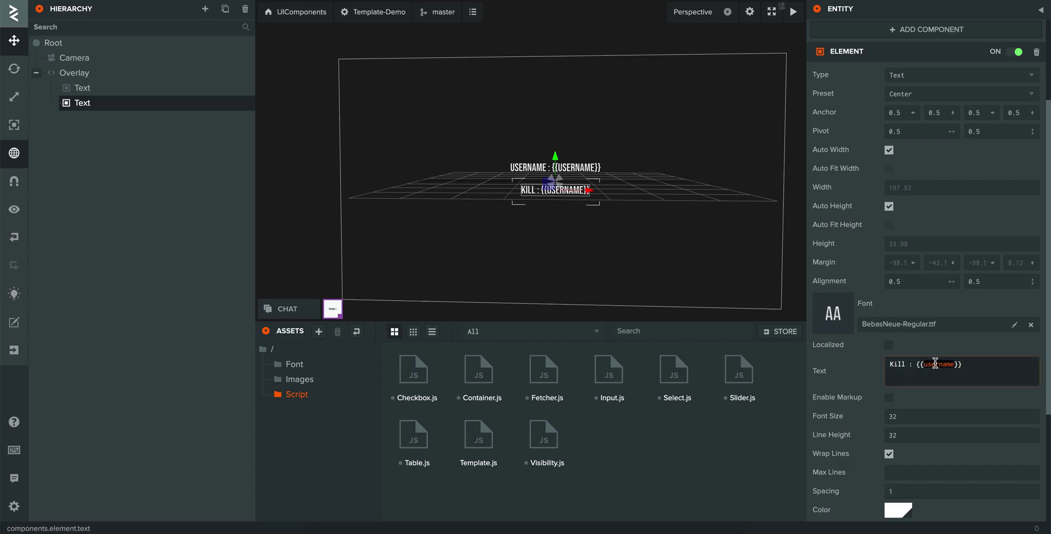
text(kill)
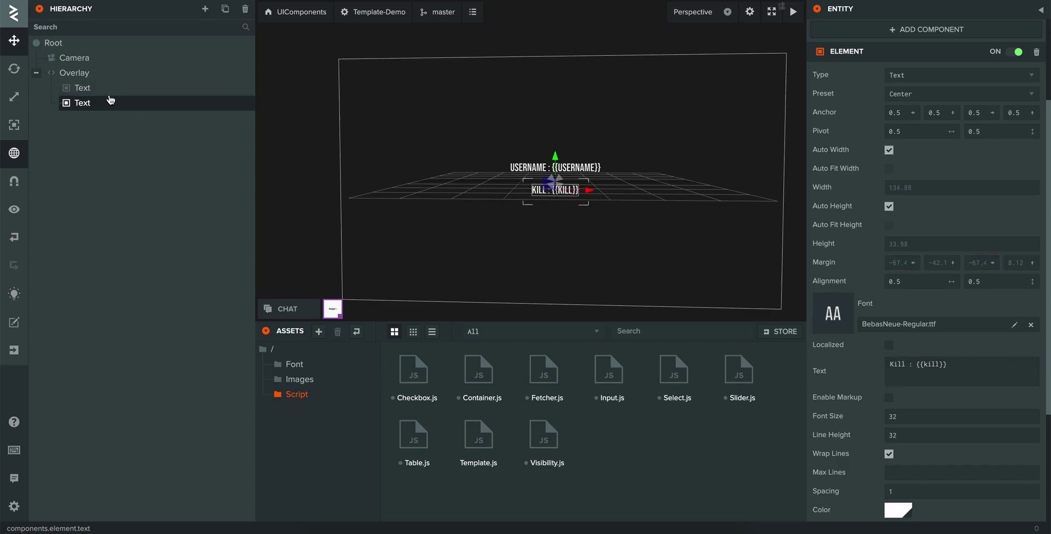
Duplicate the Kill label just below and retype it as '{{death}} percentage'.
key(ctrl+d)
drag(554, 173, 554, 175)
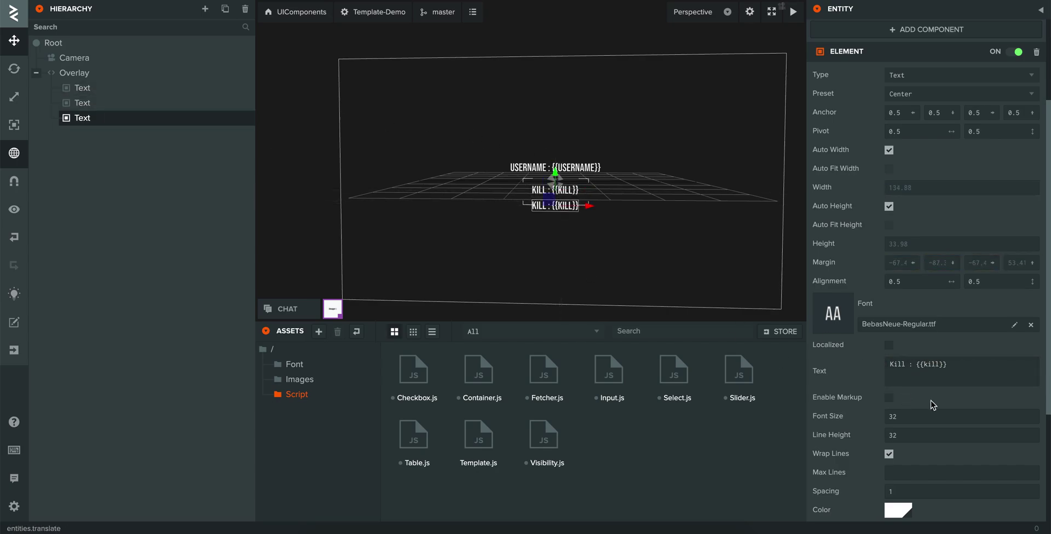
triple_click(977, 370)
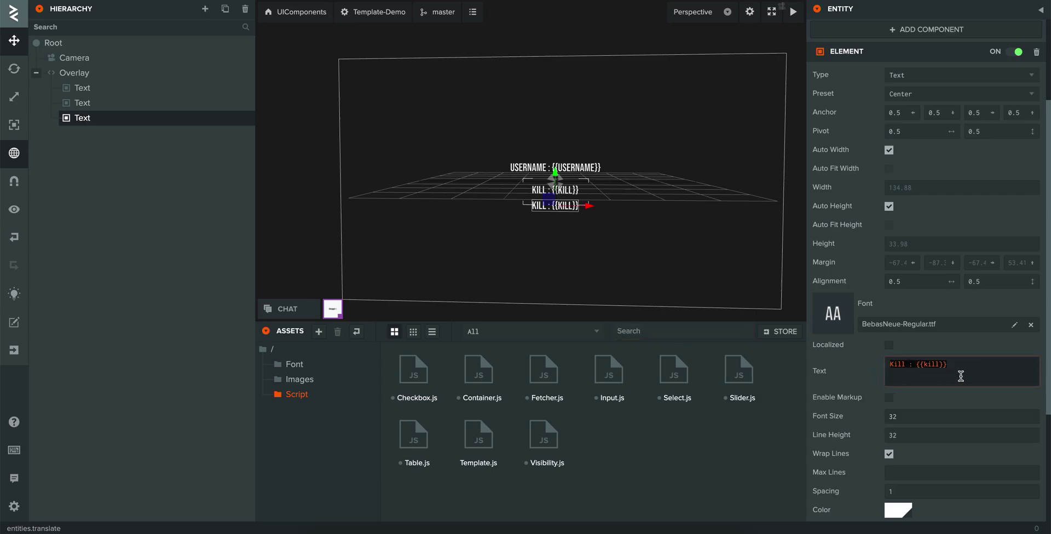
text({{}})
text(death)
text( percentag)
text(e)
text(f)
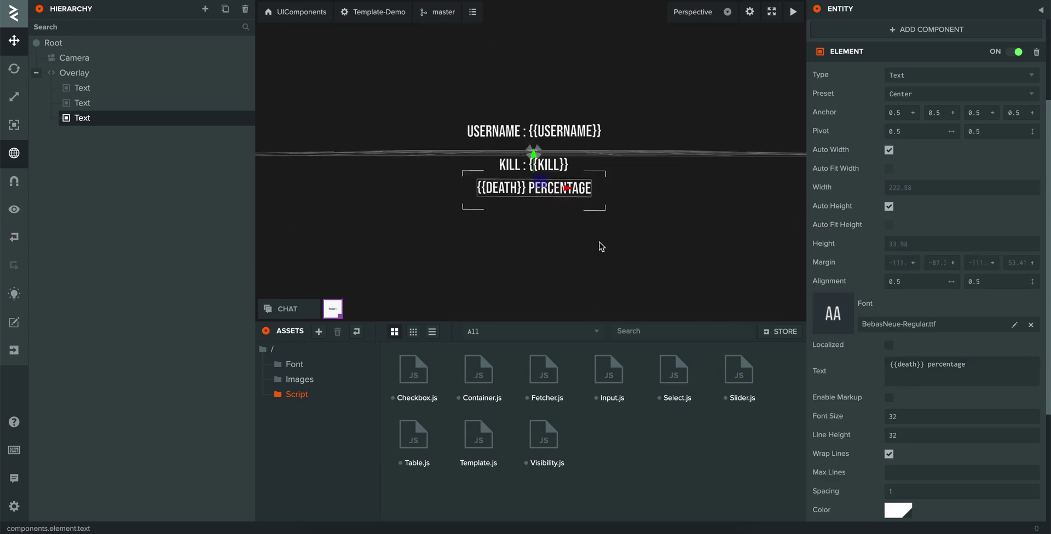
scroll(601, 243, down, 5)
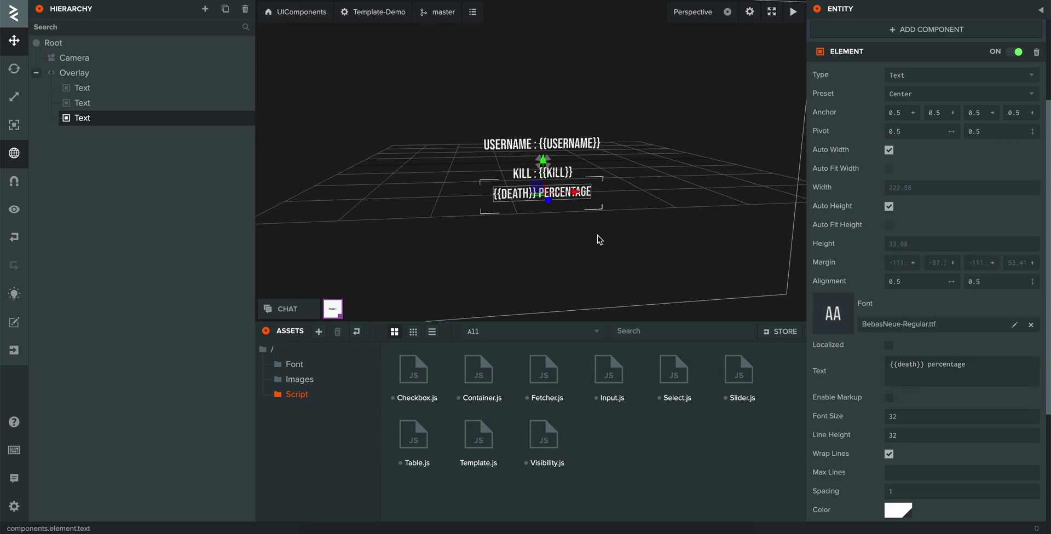
scroll(568, 237, down, 3)
Reload the game and rerun the overlay event with kill : 5, death : 10 added.
key(ctrl+Tab)
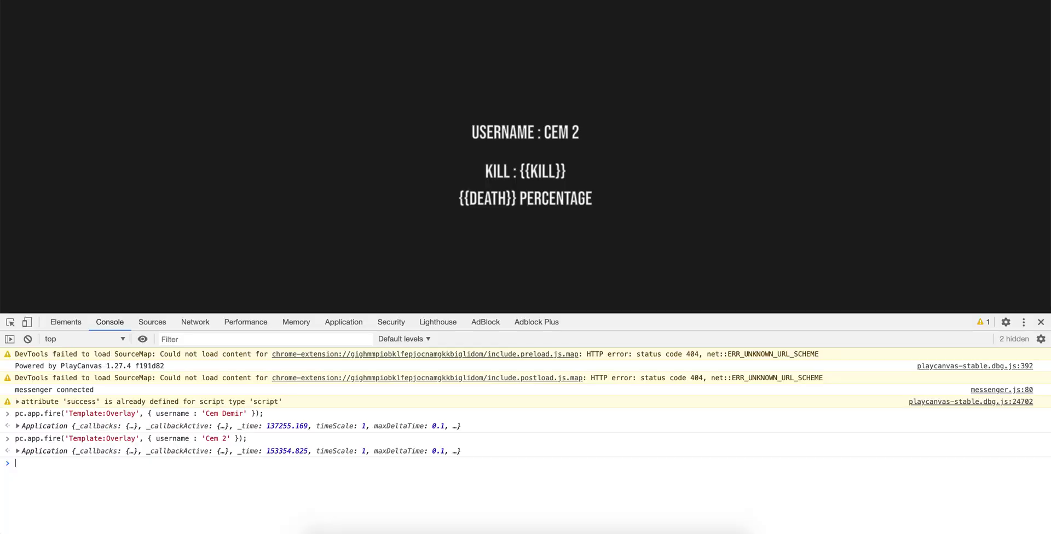
key(super+r)
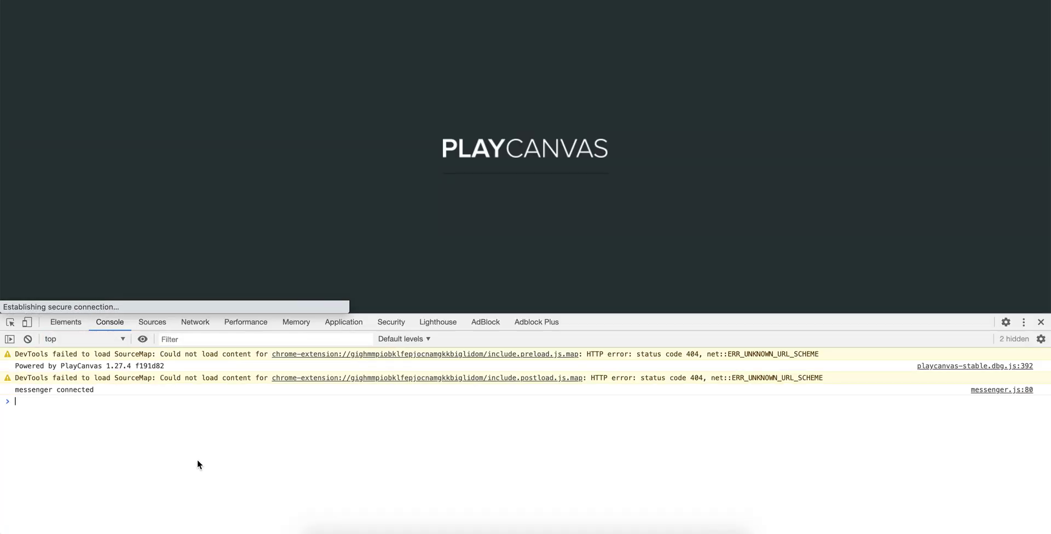
key(Up)
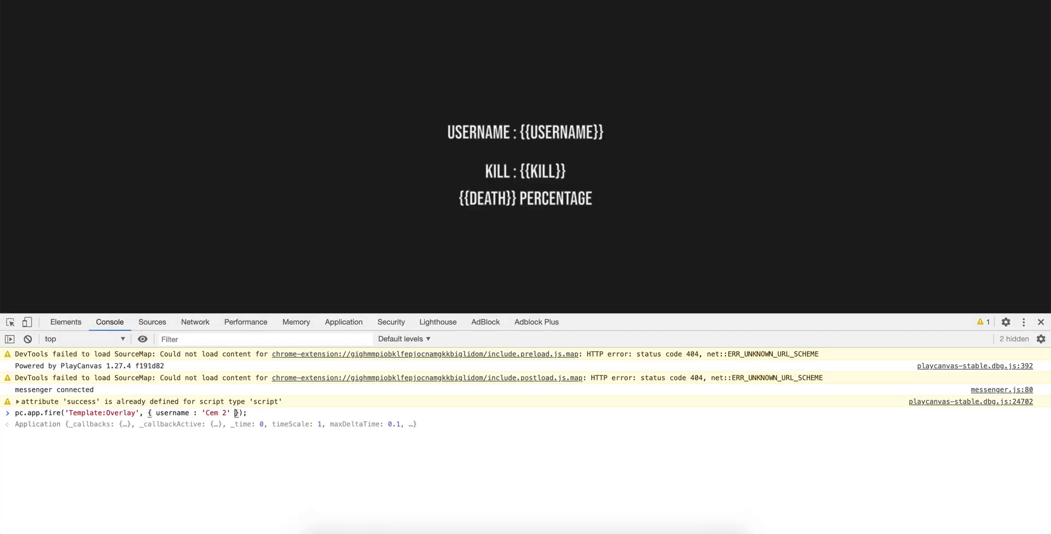
text(,)
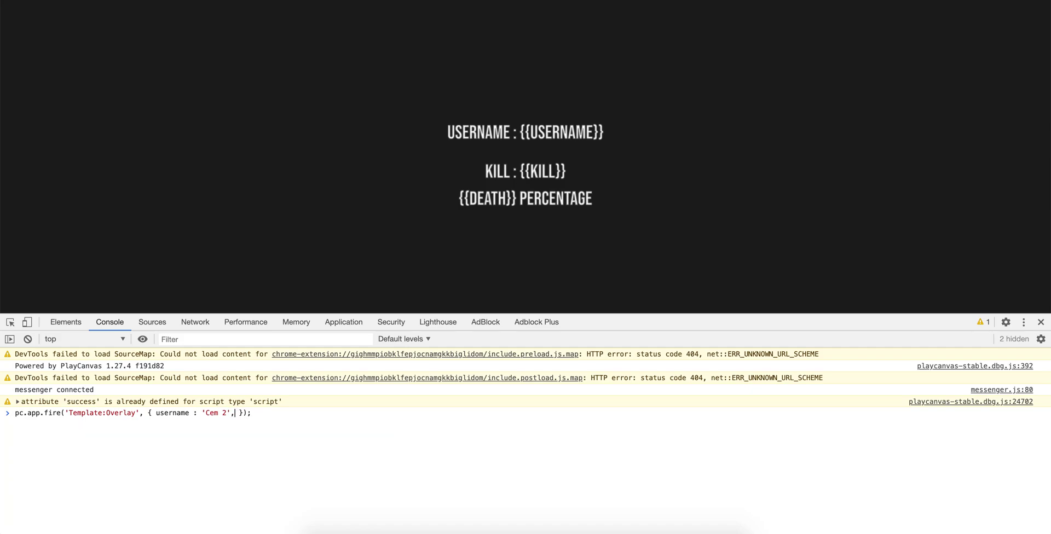
text( kill : 5, death : 10)
key(Return)
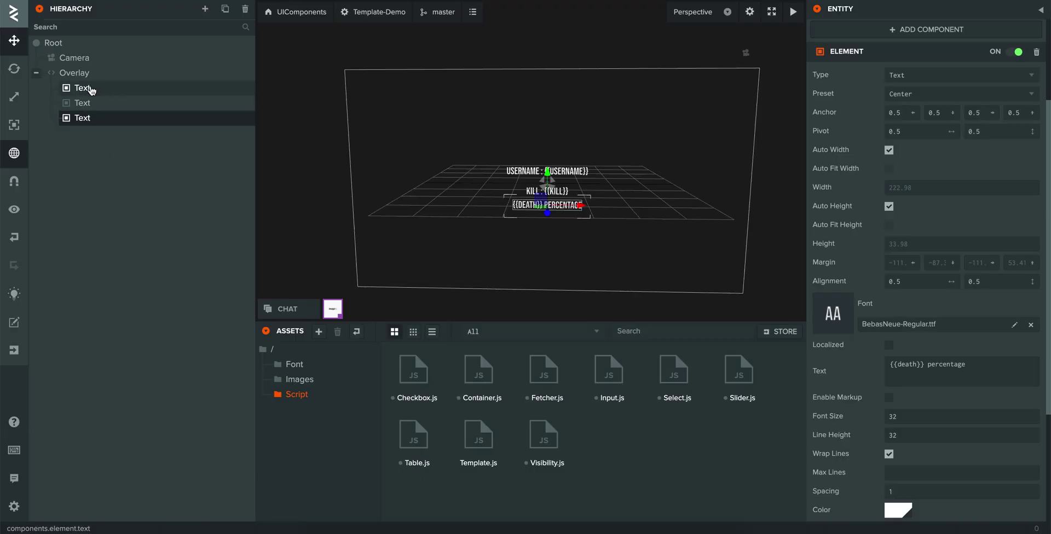
click(92, 75)
Add an Image Element under Overlay sized 50 × 50.
right_click(94, 77)
mouse_move(179, 84)
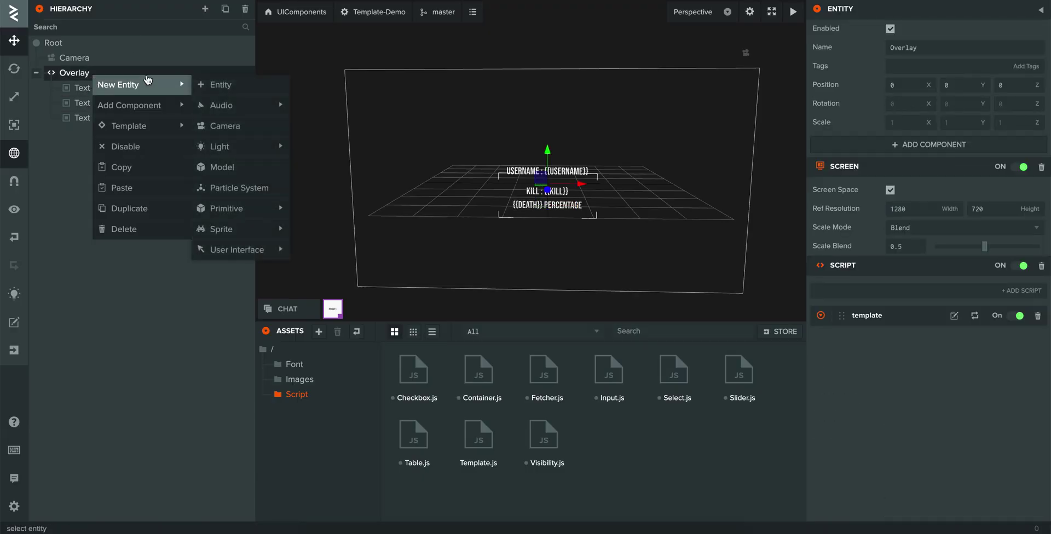
mouse_move(237, 250)
click(338, 311)
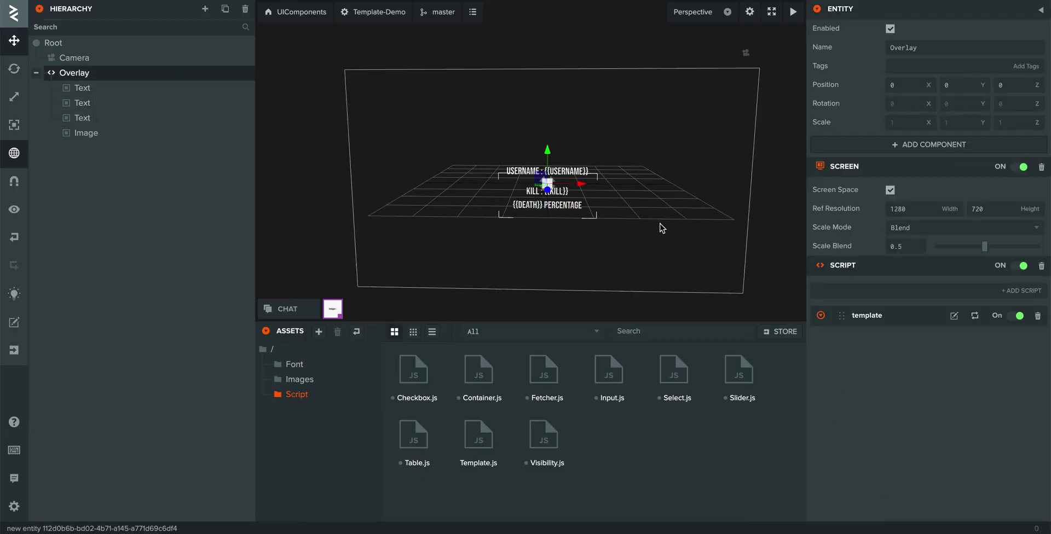
click(909, 266)
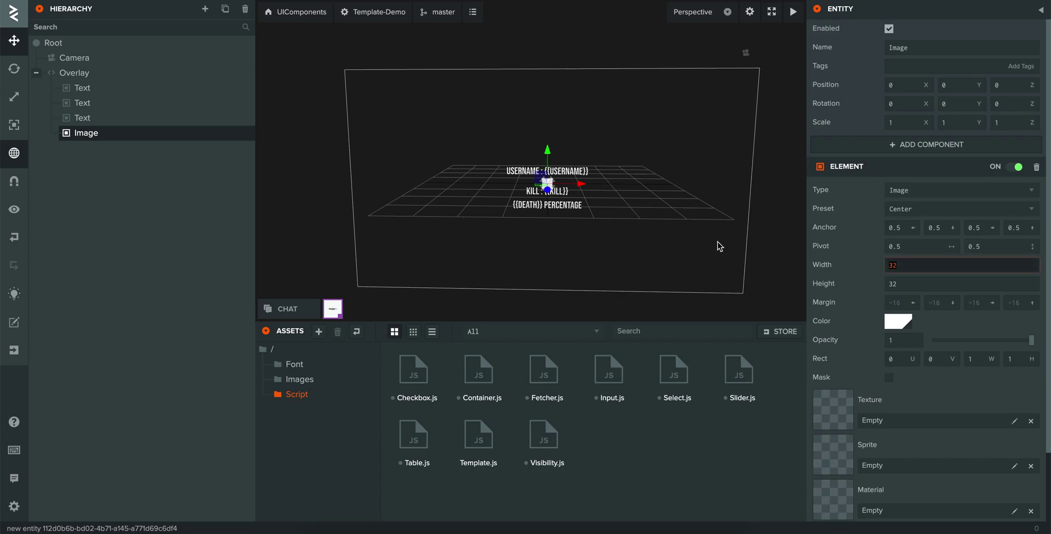
text(50)
key(Tab)
text(50)
key(Return)
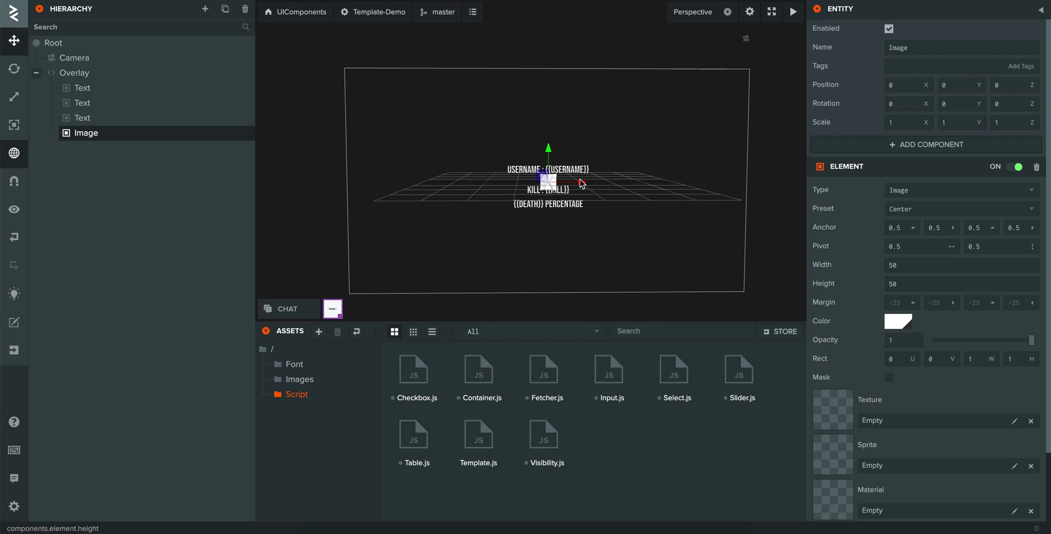
Move the image right of the text, tag it 'Dynamic' and rename it 'Profile'.
drag(581, 184, 653, 184)
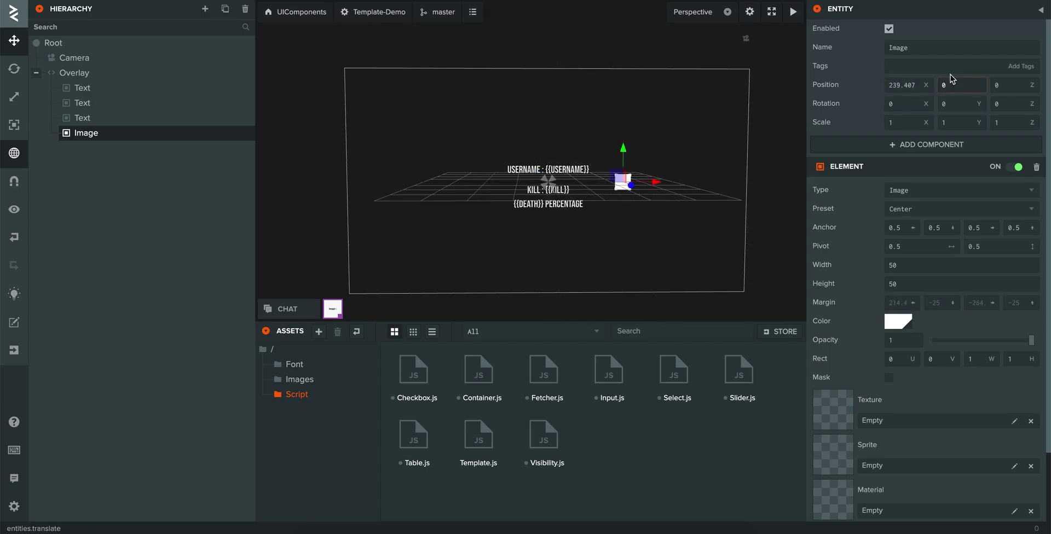
click(951, 70)
text(Dynamic)
key(Return)
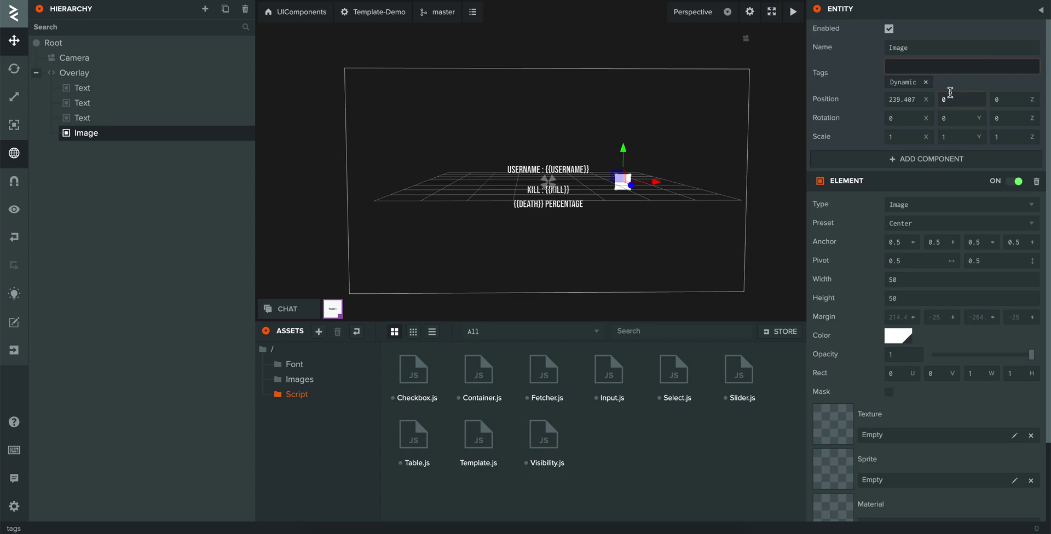
double_click(922, 48)
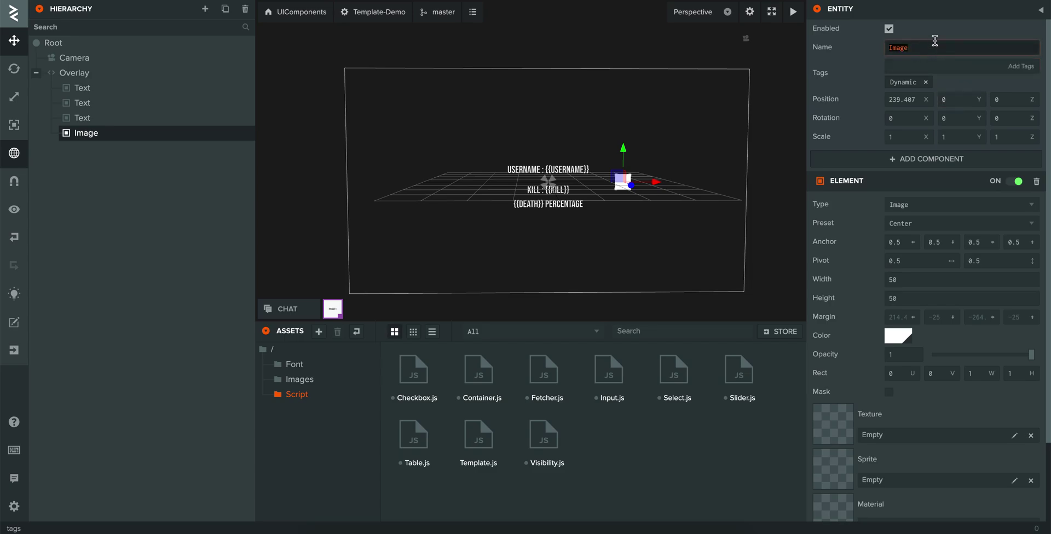
text(Profile)
key(Return)
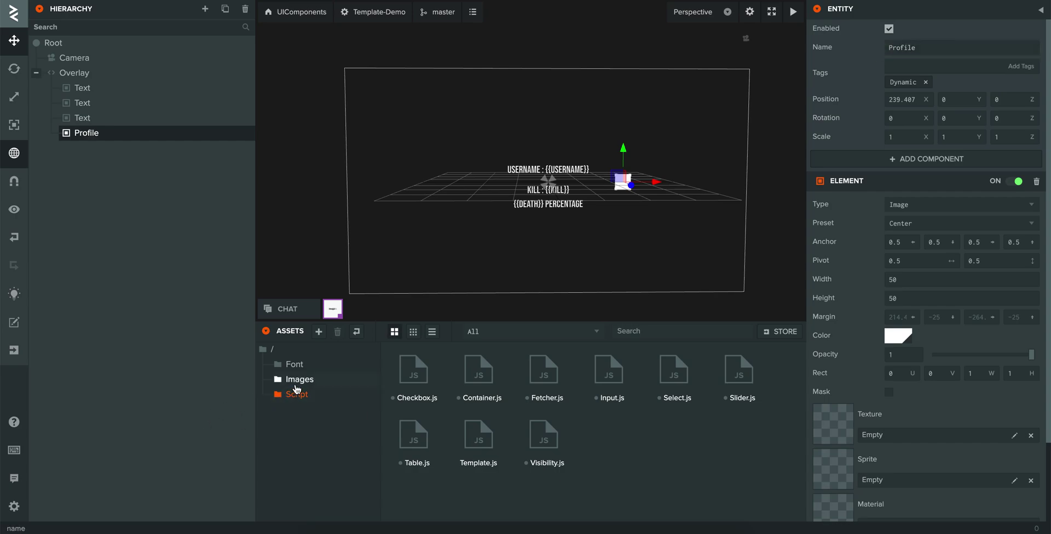
Select the MuscleShock-Icon.png texture in the Images folder and copy its file name.
click(296, 381)
click(421, 381)
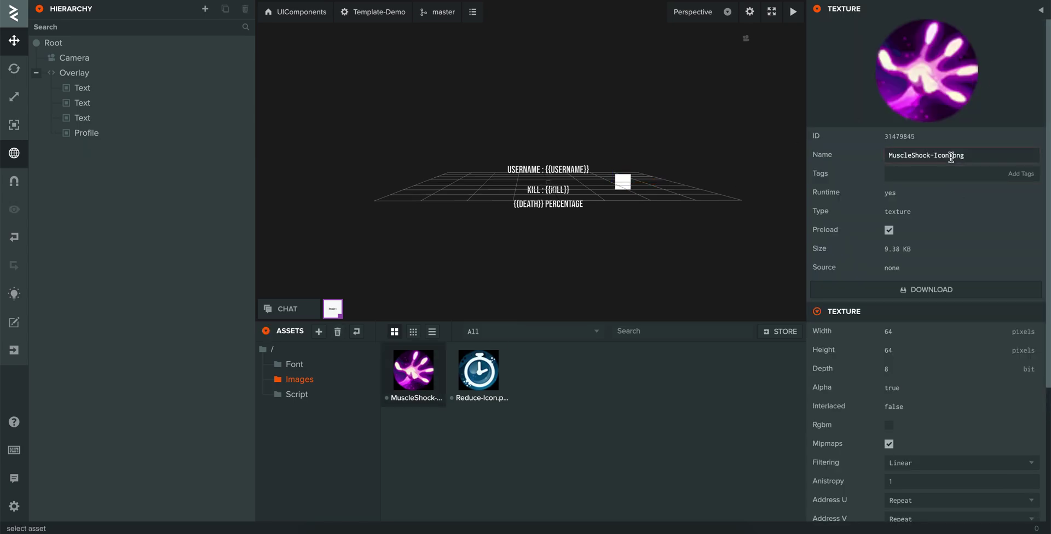
double_click(1018, 161)
key(super+c)
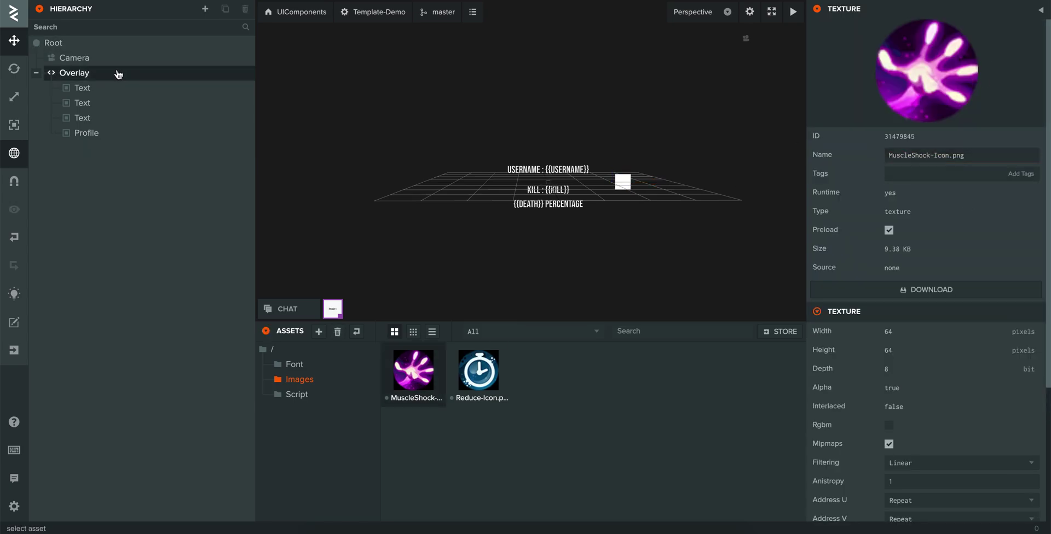
click(115, 72)
Rerun the overlay event adding Profile : 'MuscleShock-Icon.png' to show the icon.
click(115, 133)
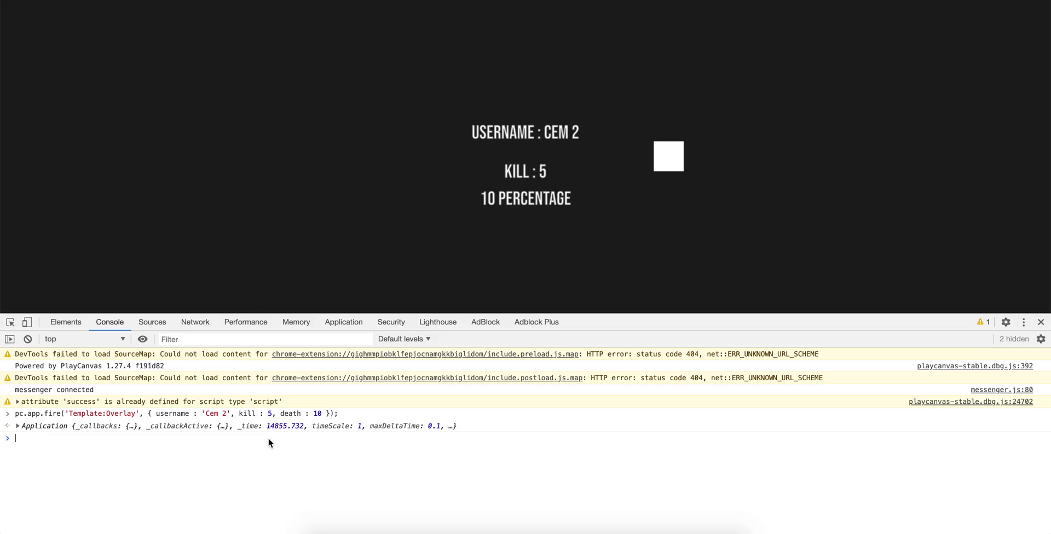
key(Up)
key(Left)
key(Left)
key(Left)
key(Left)
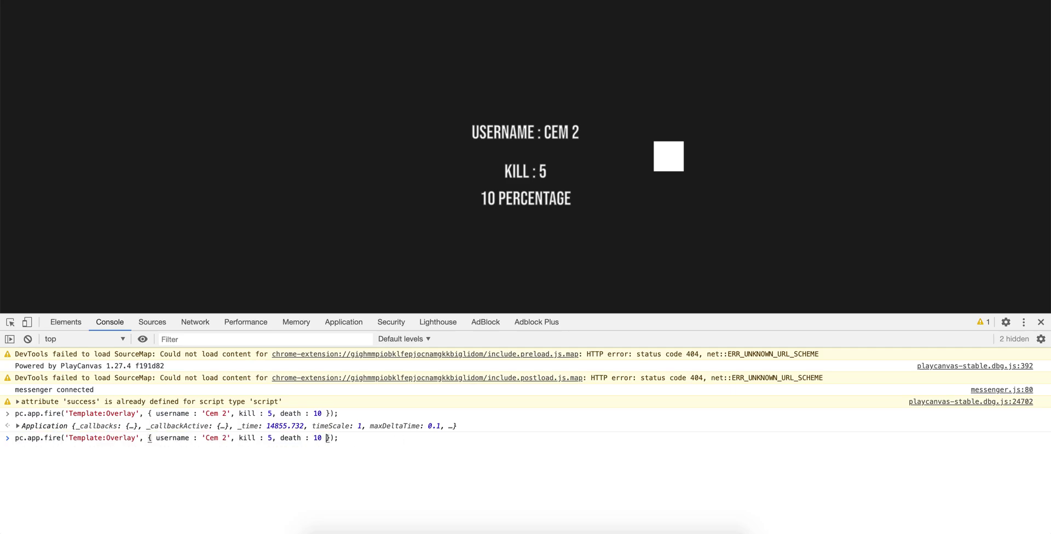
text(, Profile : ')
key(super+v)
key(Return)
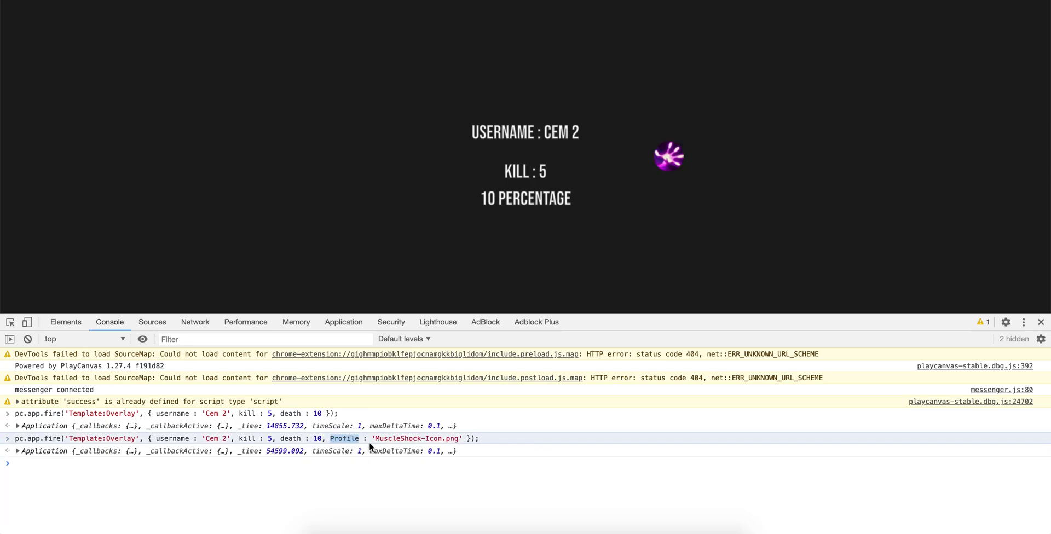
drag(375, 439, 458, 441)
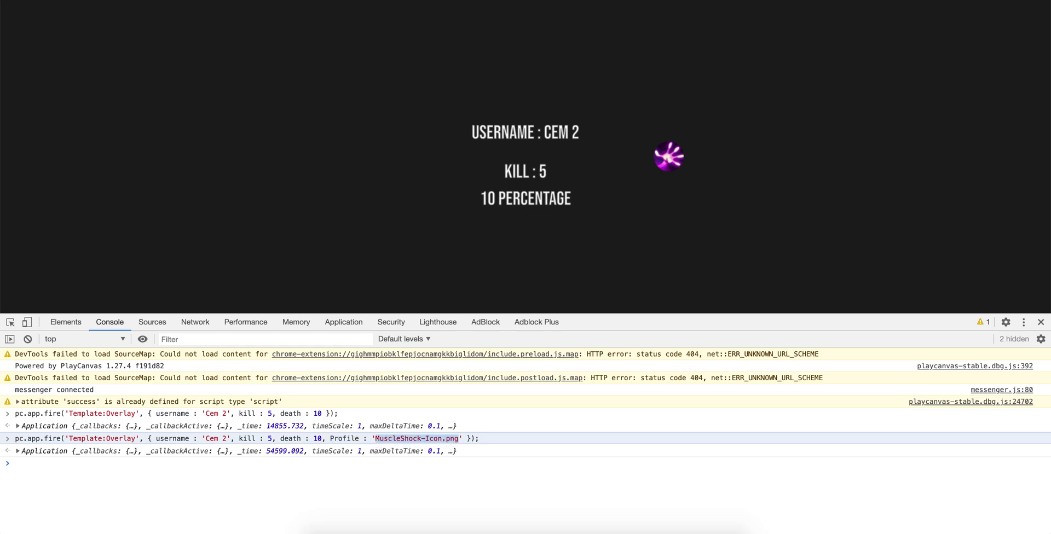
click(471, 499)
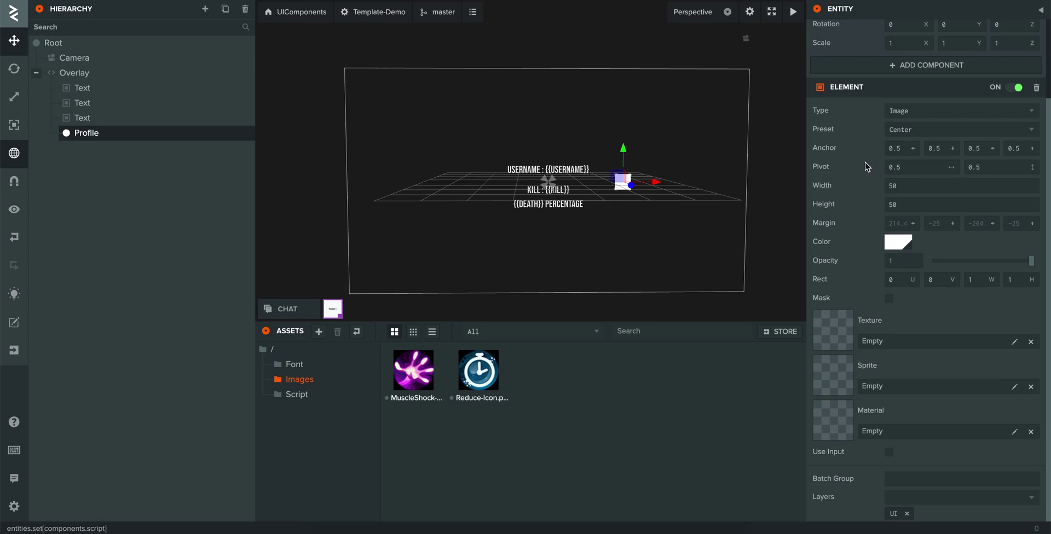
Add a Script component to Profile with the 'visibility' script.
scroll(900, 112, up, 2)
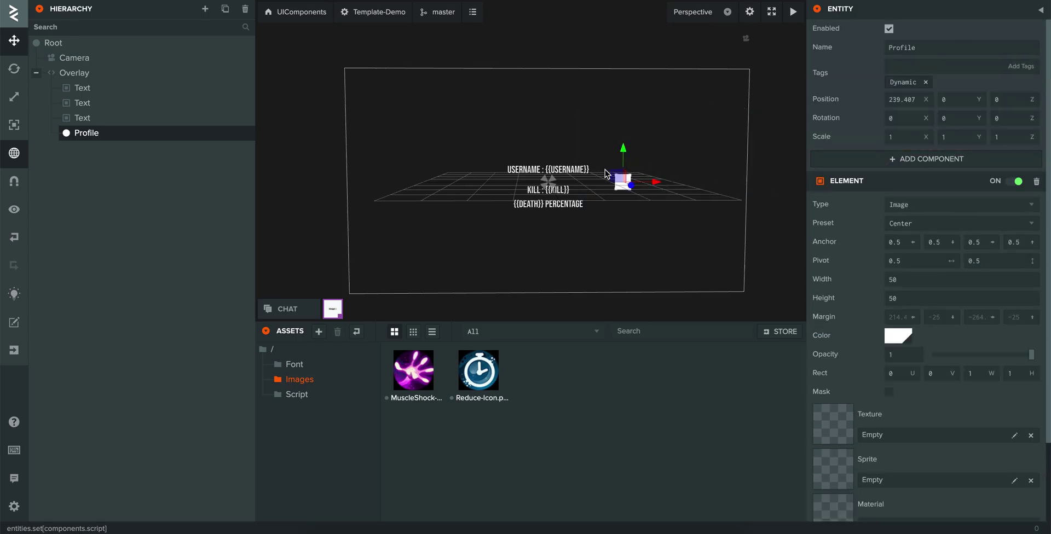
click(890, 160)
click(908, 433)
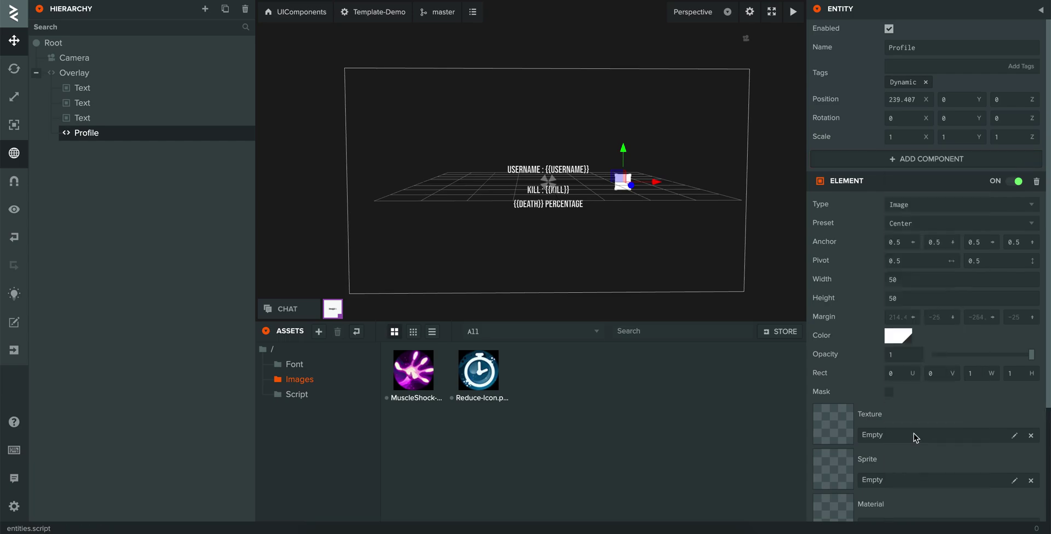
scroll(886, 438, down, 3)
click(872, 498)
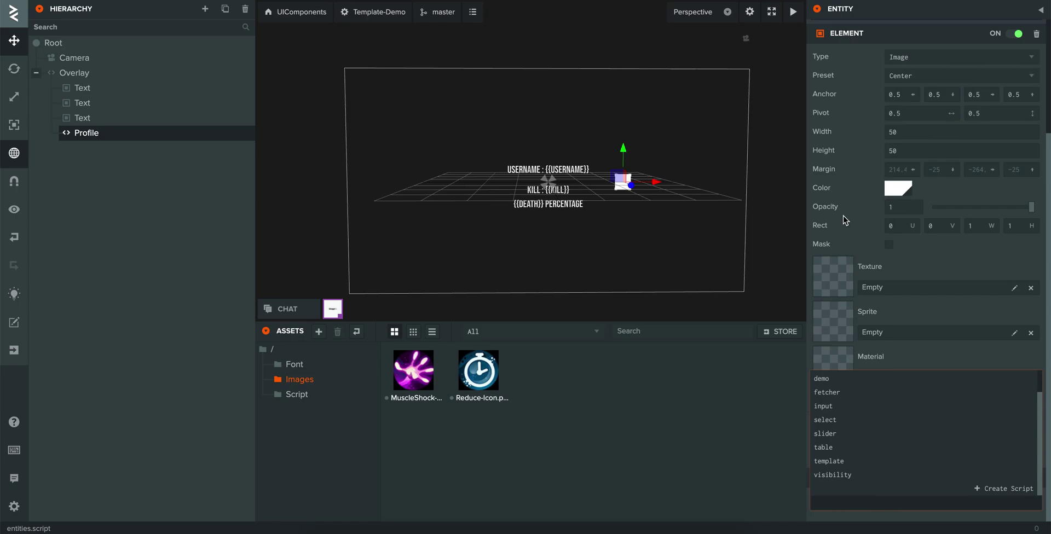
text(visibility)
key(Return)
Change the visibility query from 'success' to 'visible == true'.
scroll(867, 179, down, 1)
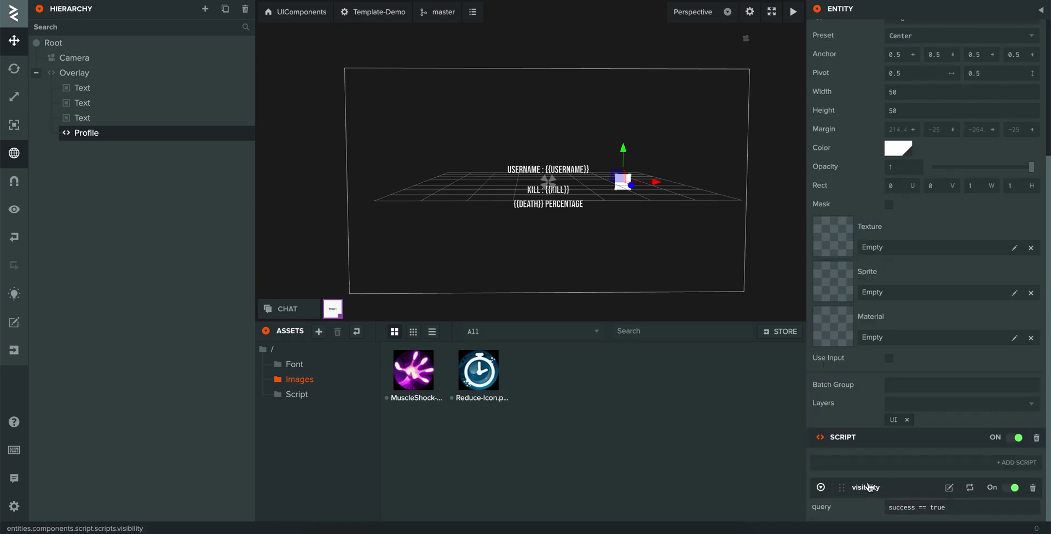
double_click(898, 508)
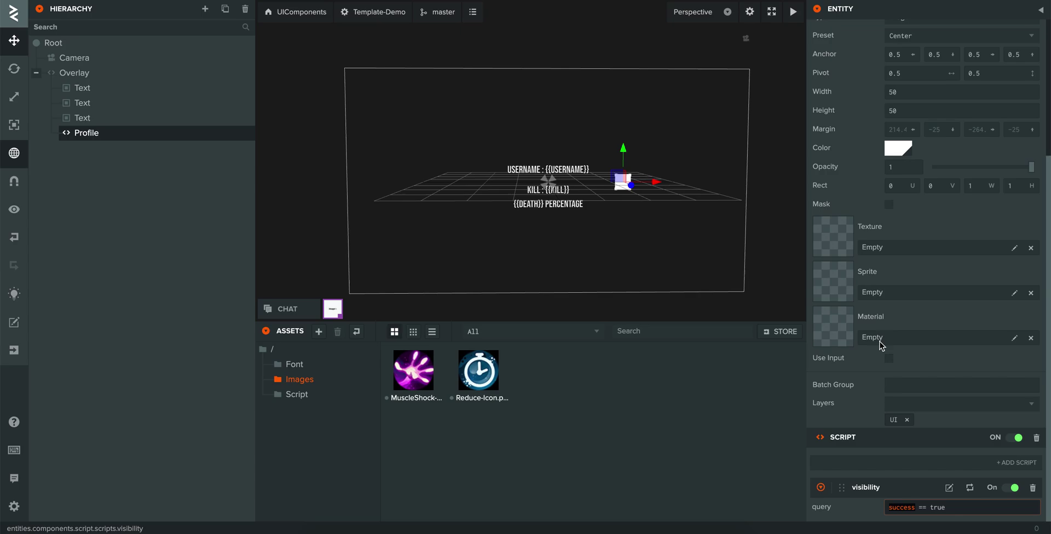
text(visible)
key(Return)
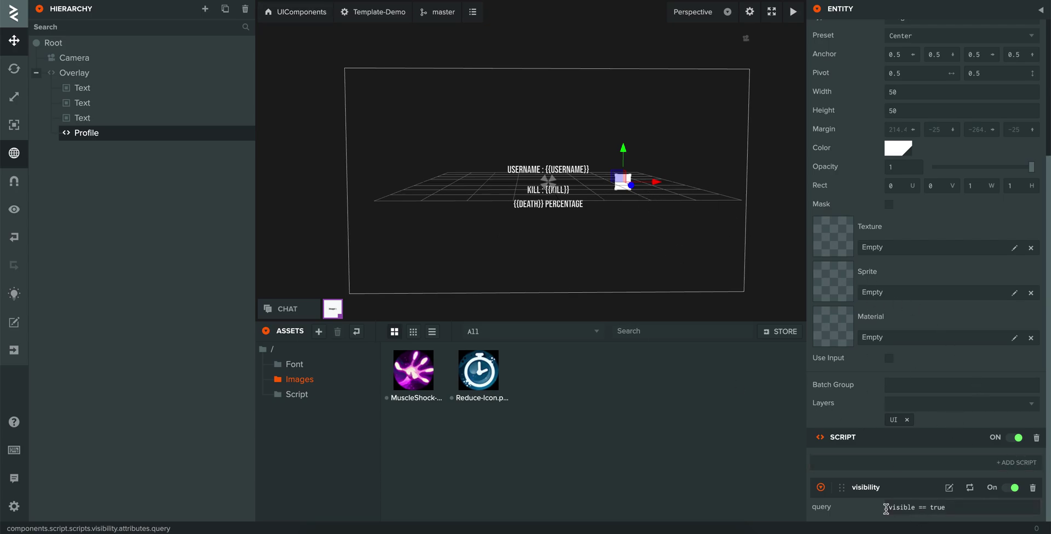
click(904, 507)
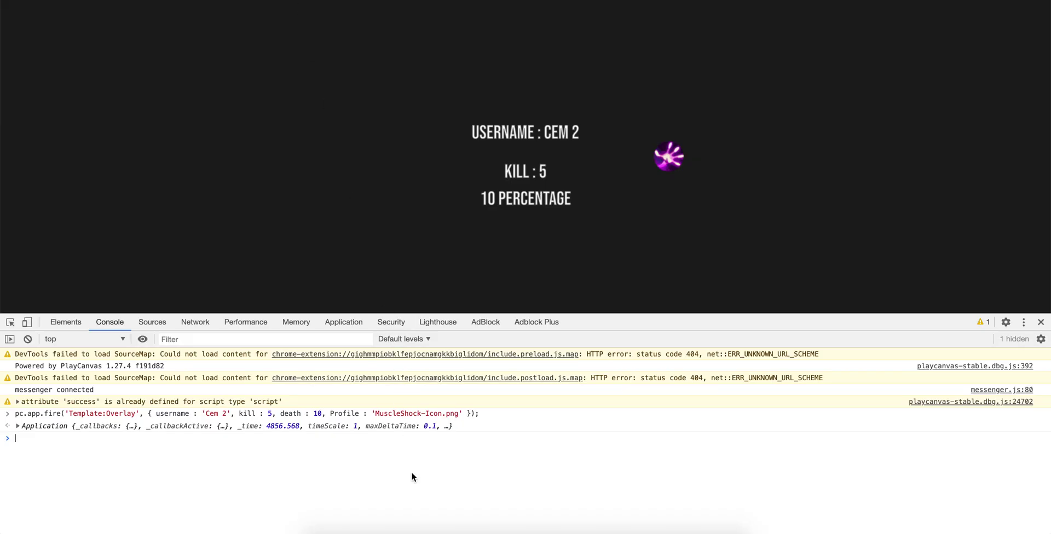
Fire the overlay event with visible : true, then visible : false to hide the icon.
key(Up)
key(Left)
key(Left)
key(Left)
key(Left)
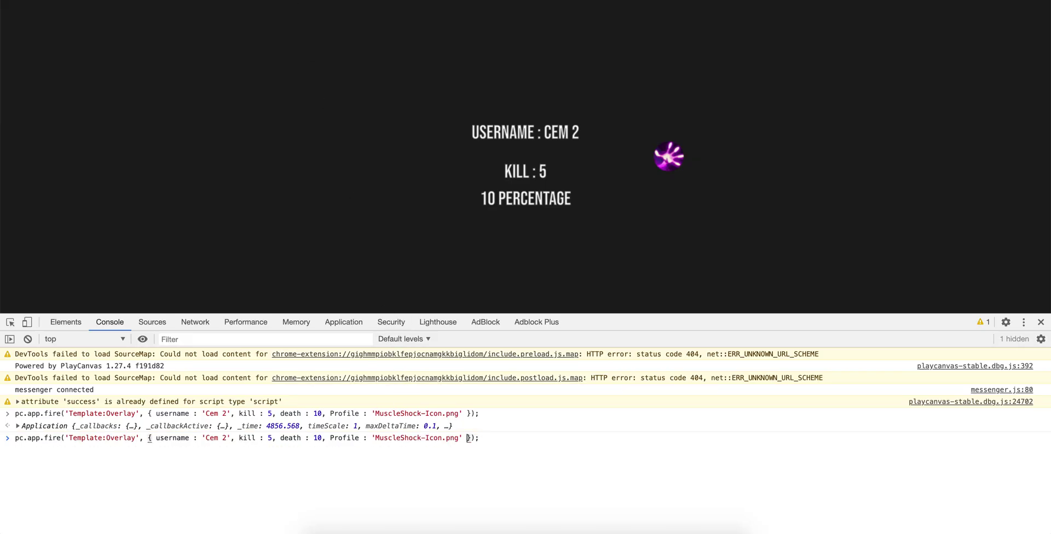
text(, vis)
text(ible : tru)
text(e)
key(Return)
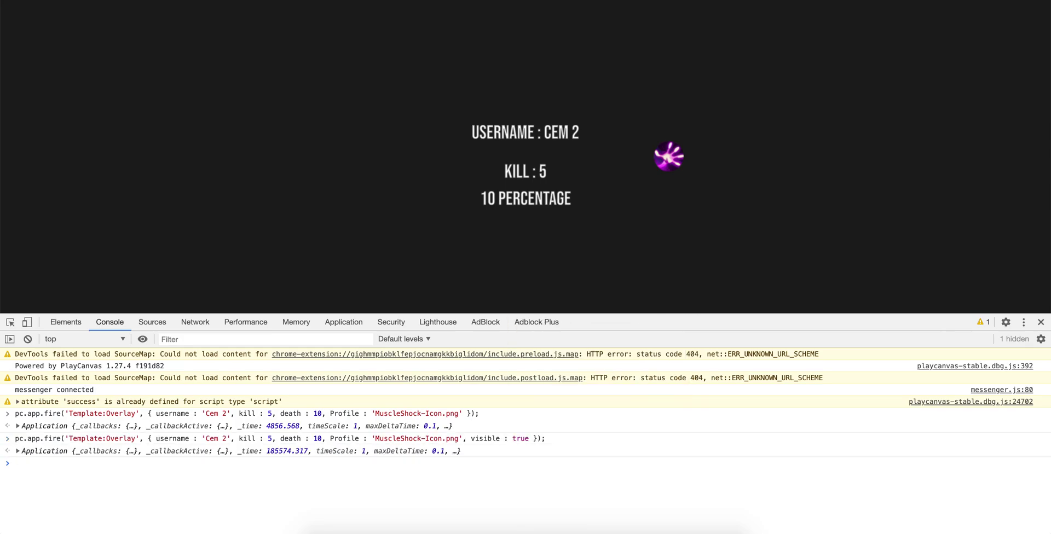
key(Up)
key(Left)
key(Left)
key(Left)
key(Left)
key(BackSpace)
key(BackSpace)
key(BackSpace)
key(BackSpace)
text(f)
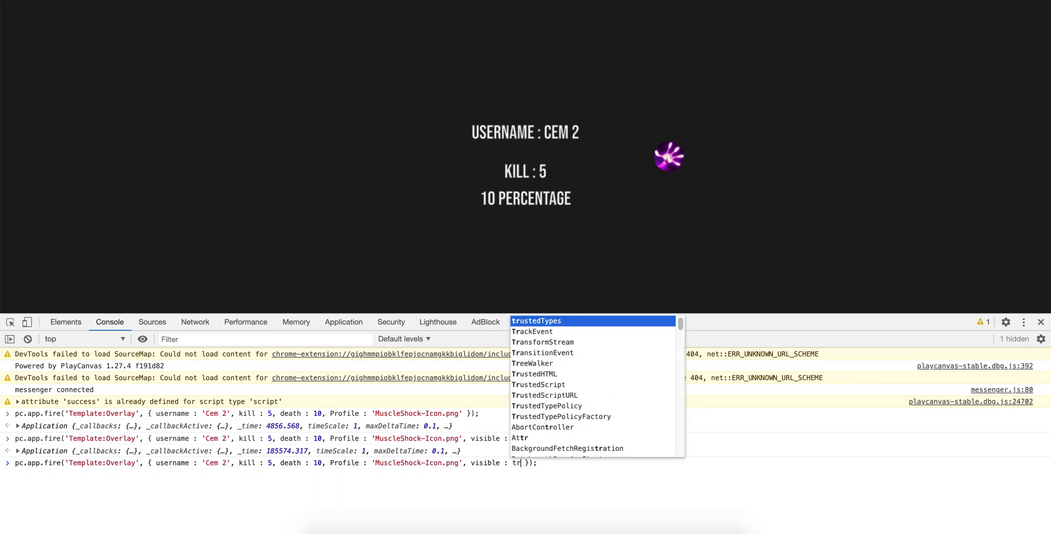
text(alse)
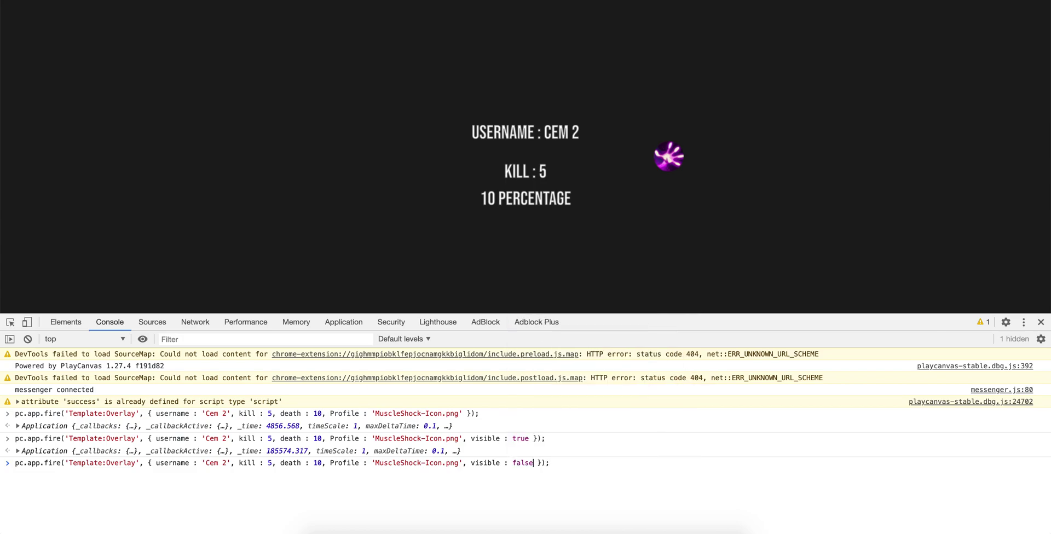
key(Return)
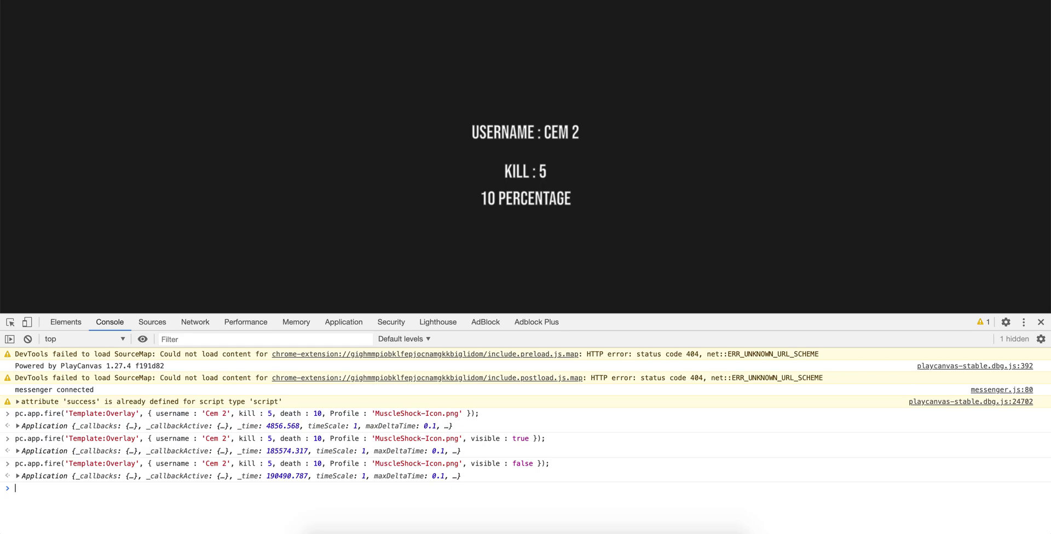
Rerun the event with visible : true so the profile icon reappears.
key(Up)
key(Left)
key(Left)
key(Left)
key(Left)
key(BackSpace)
key(BackSpace)
key(BackSpace)
key(BackSpace)
key(BackSpace)
text(t)
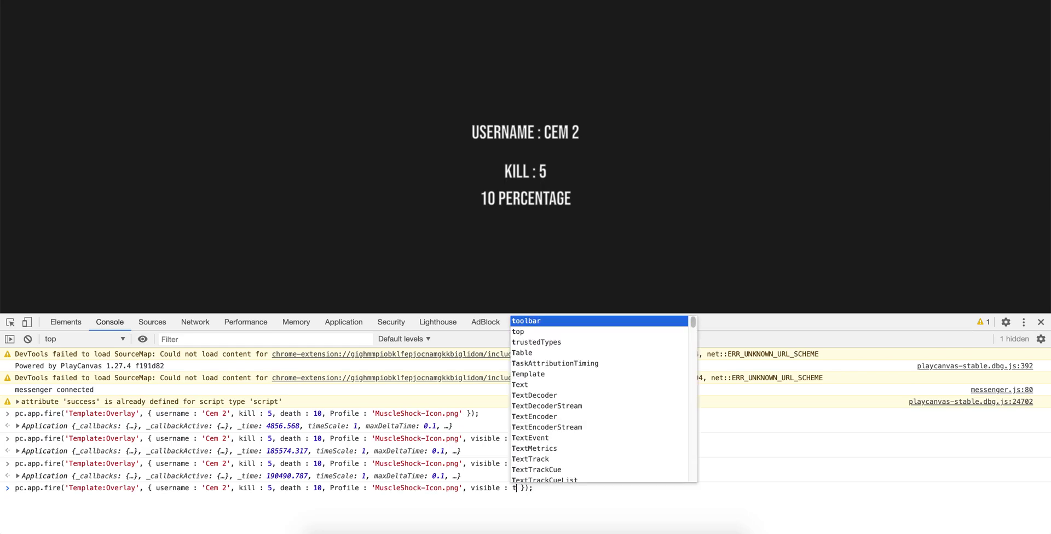
text(rue)
key(Return)
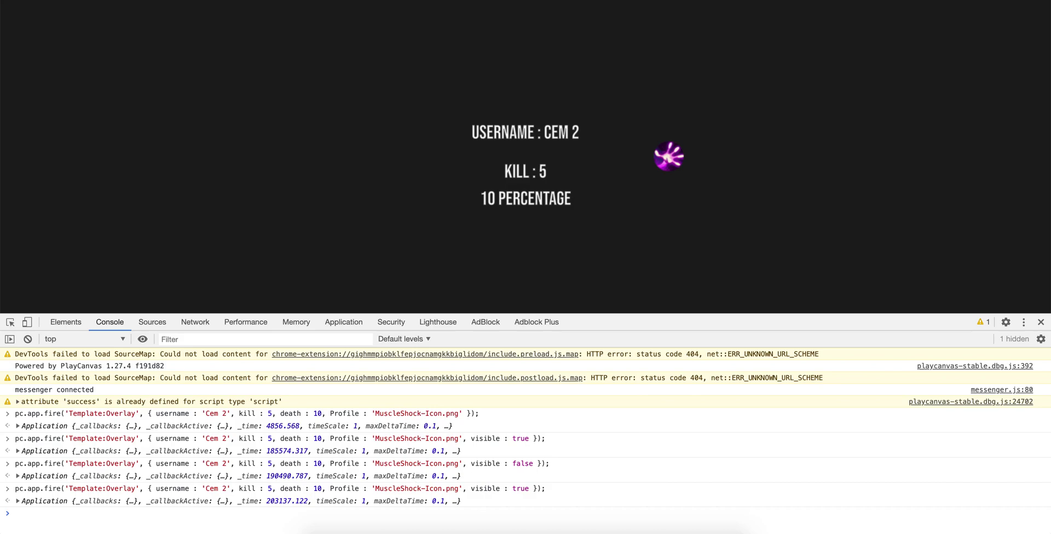
Clear the console and strip the visible : true argument from the pasted command.
key(ctrl+l)
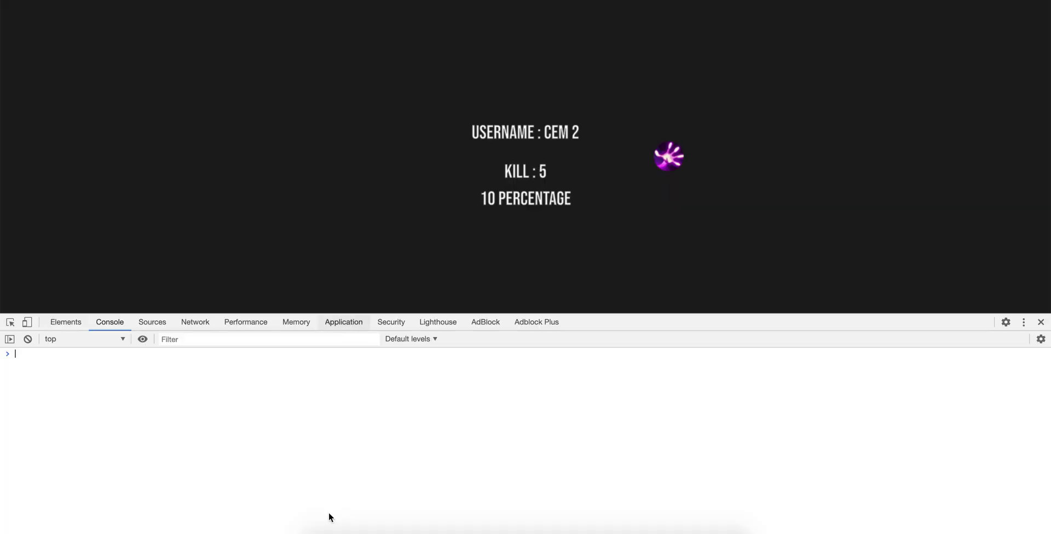
text(pc.app.fire('Template:Overlay', { username : 'Cem 2', kill : 5, death : 10, Profile : 'MuscleShock-Icon.png', visible : true });)
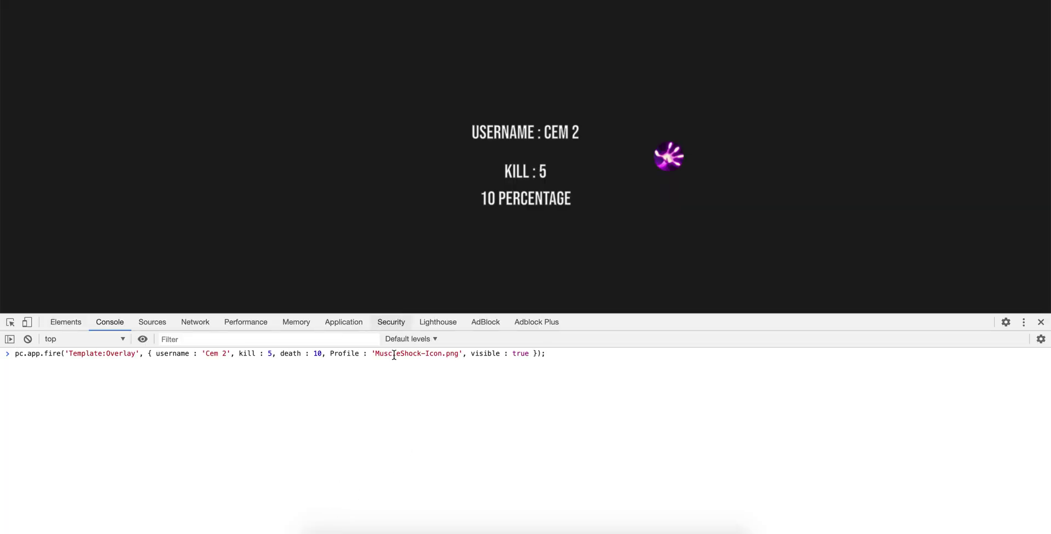
click(465, 353)
shift+click(529, 354)
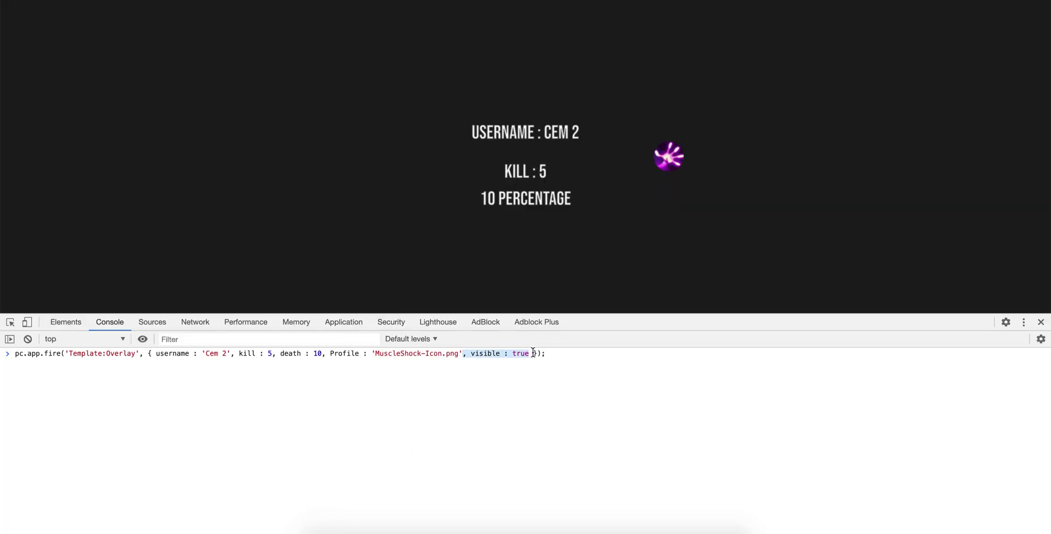
key(BackSpace)
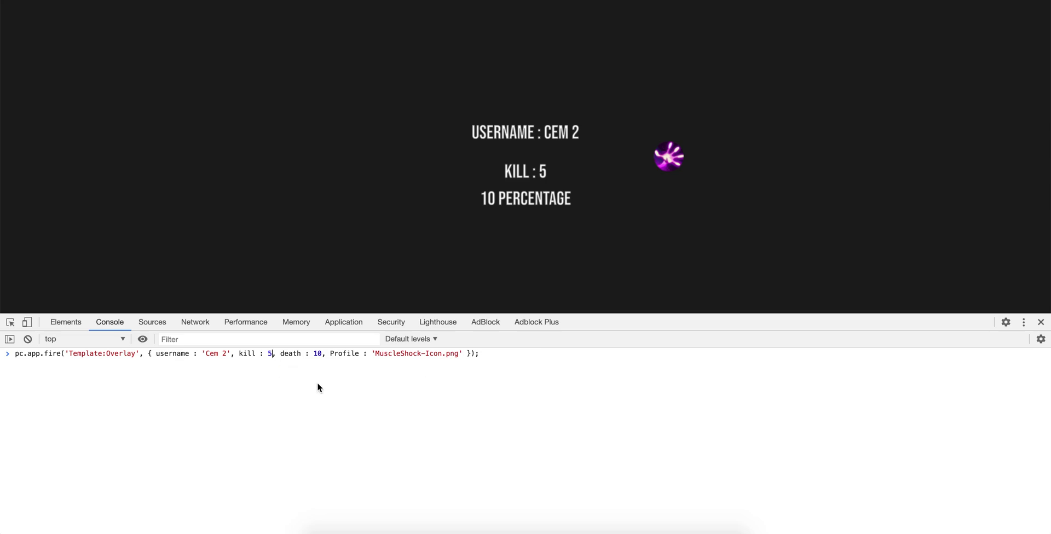
Run the overlay command without a visible flag, then change the Profile visibility query to 'kill >10'.
key(Return)
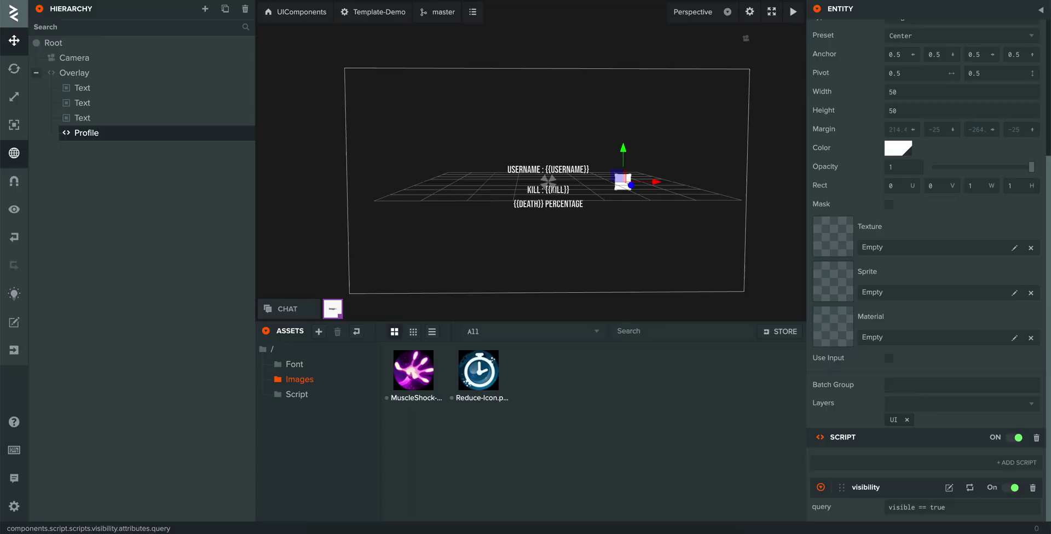
click(908, 508)
double_click(907, 508)
text(kill)
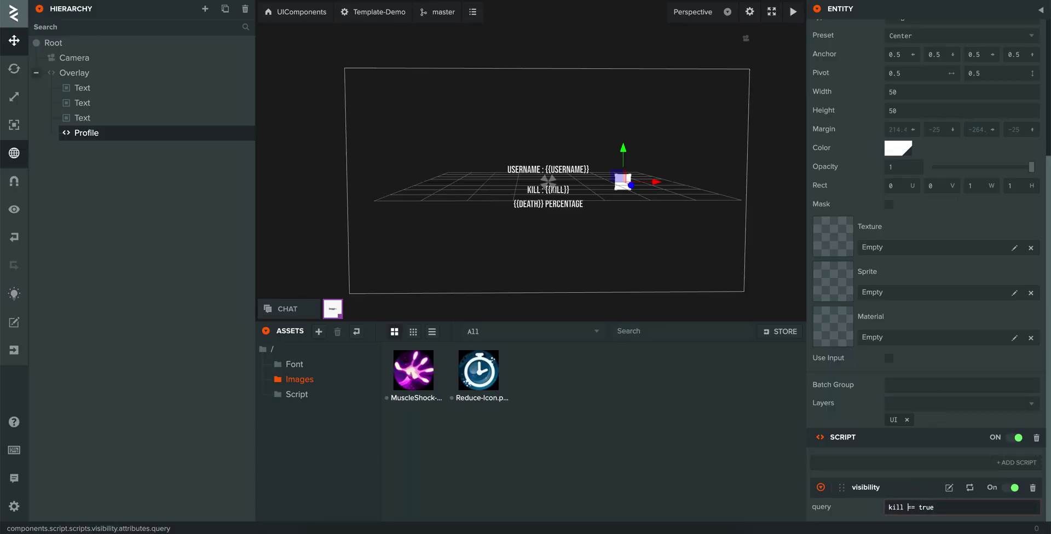
click(908, 507)
key(shift+End)
text(>10)
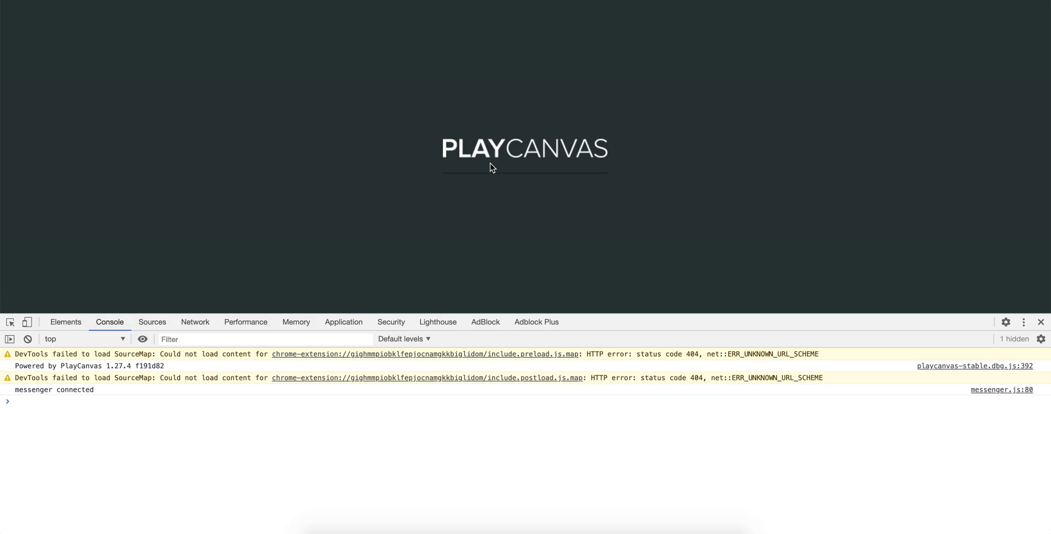
Fire the overlay event with kill 5, then resend it with kill 11 to reveal the profile icon.
key(Up)
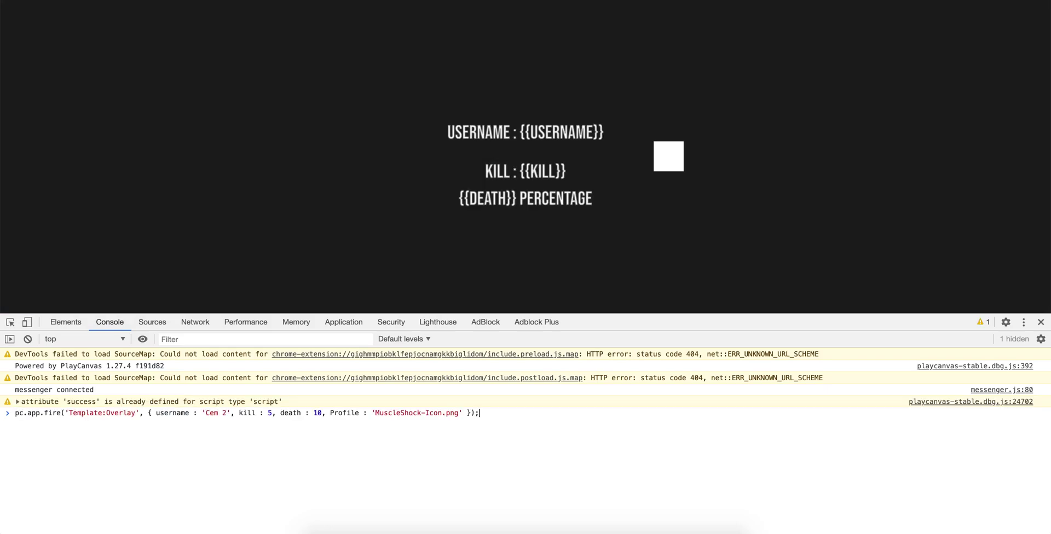
key(Return)
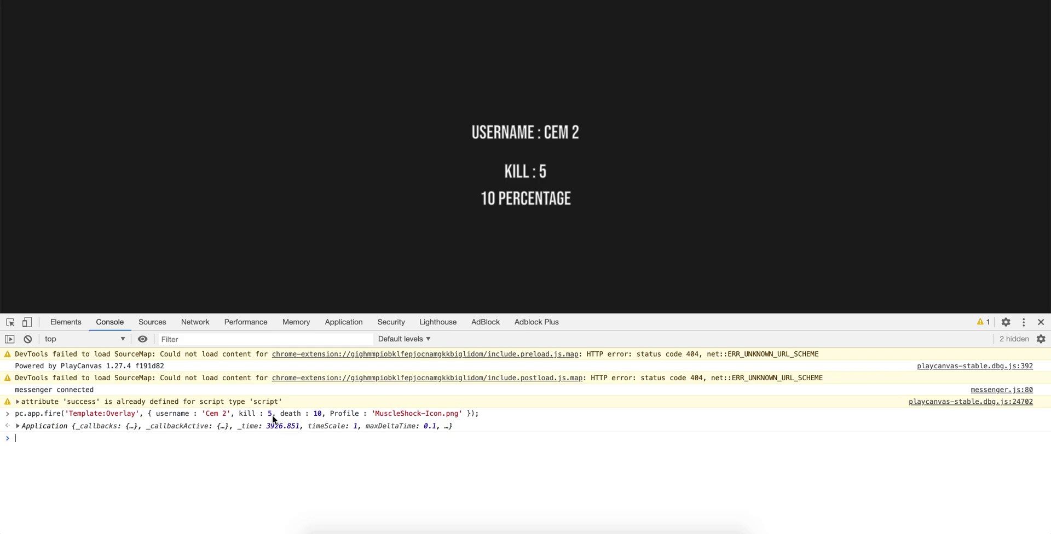
key(Up)
double_click(270, 438)
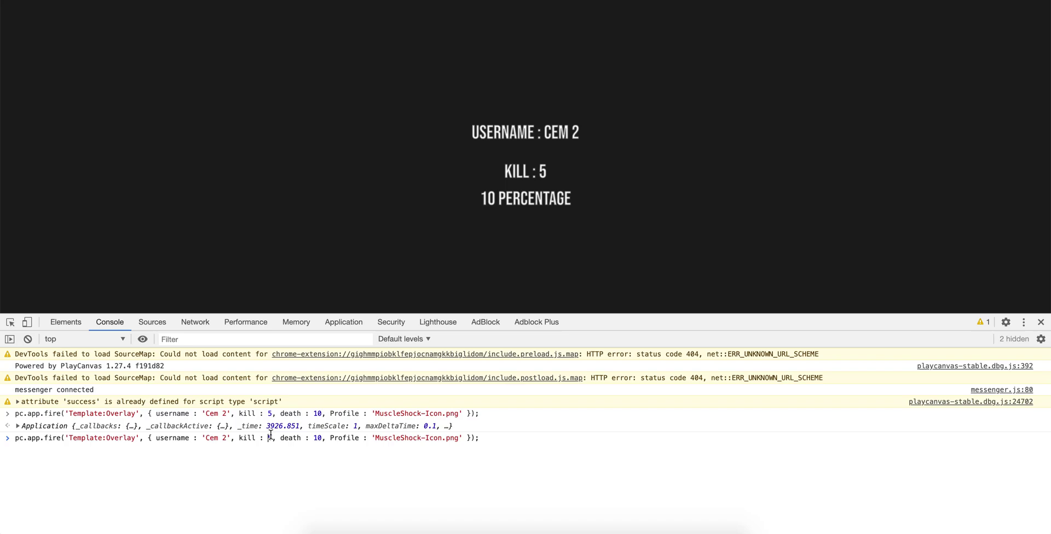
text(11)
key(Return)
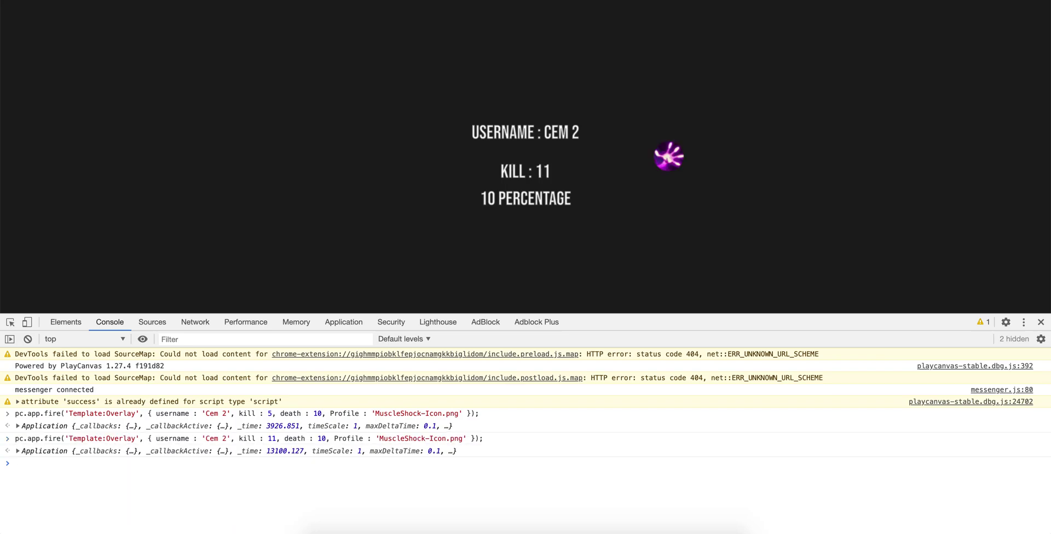
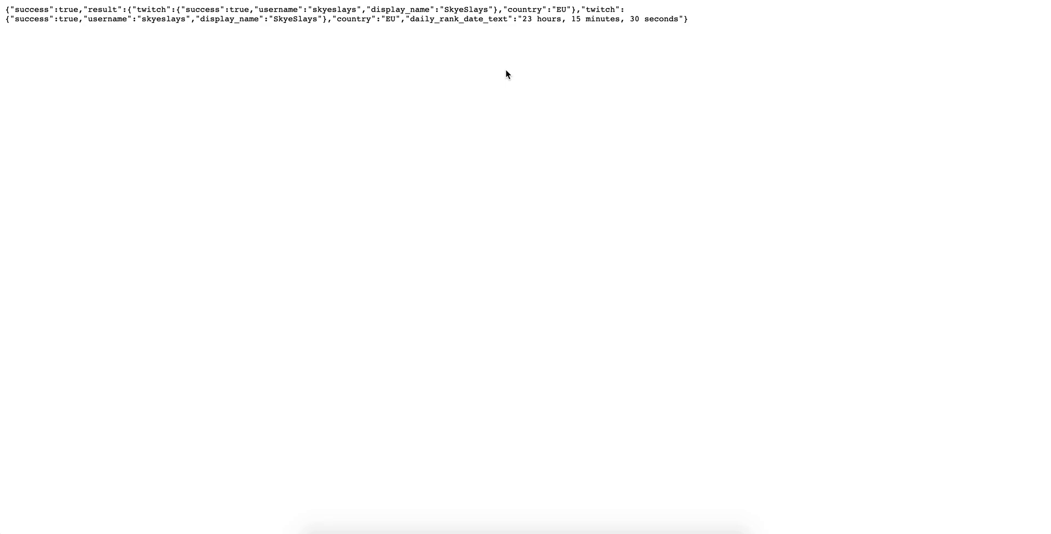
Add a new Text Element as a child of the Overlay entity.
double_click(102, 9)
double_click(108, 19)
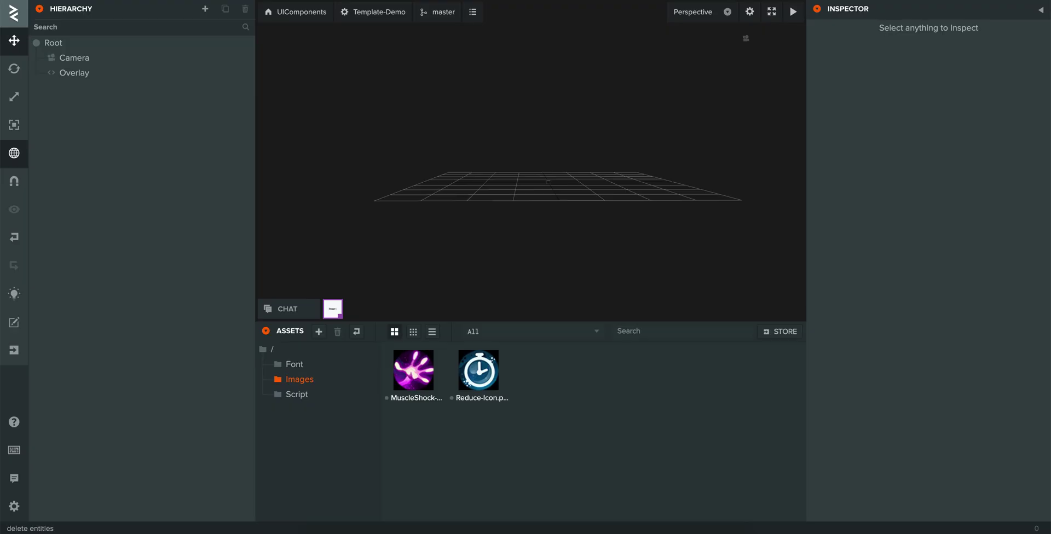
click(85, 76)
right_click(89, 74)
mouse_move(137, 84)
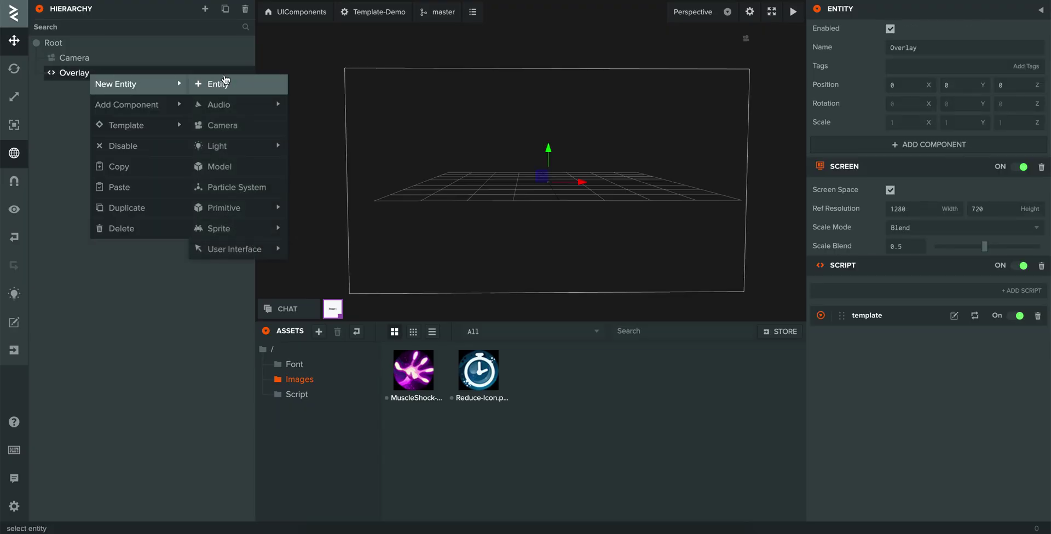
mouse_move(255, 251)
click(336, 290)
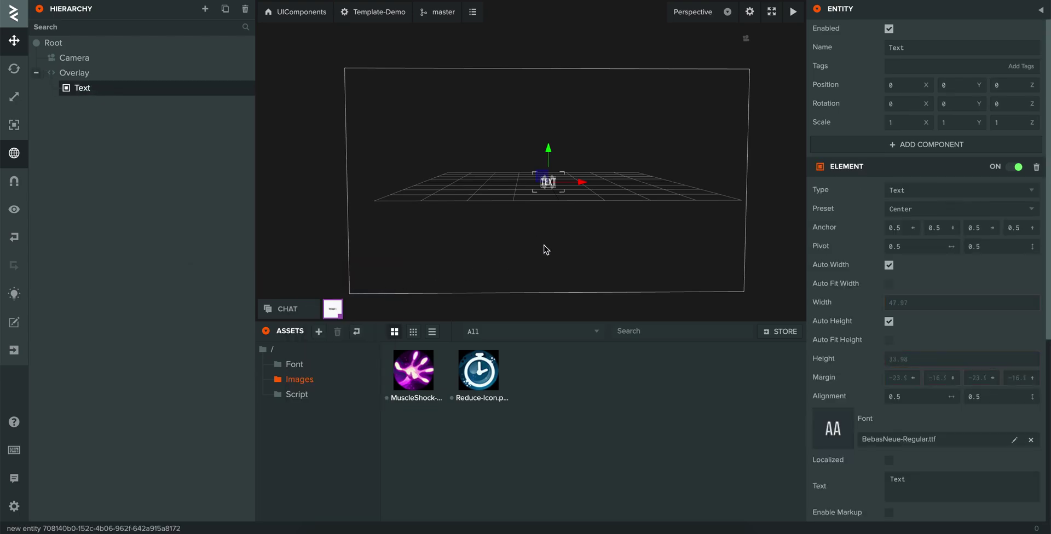
mouse_move(561, 242)
mouse_down()
mouse_move(516, 218)
mouse_move(551, 235)
mouse_up()
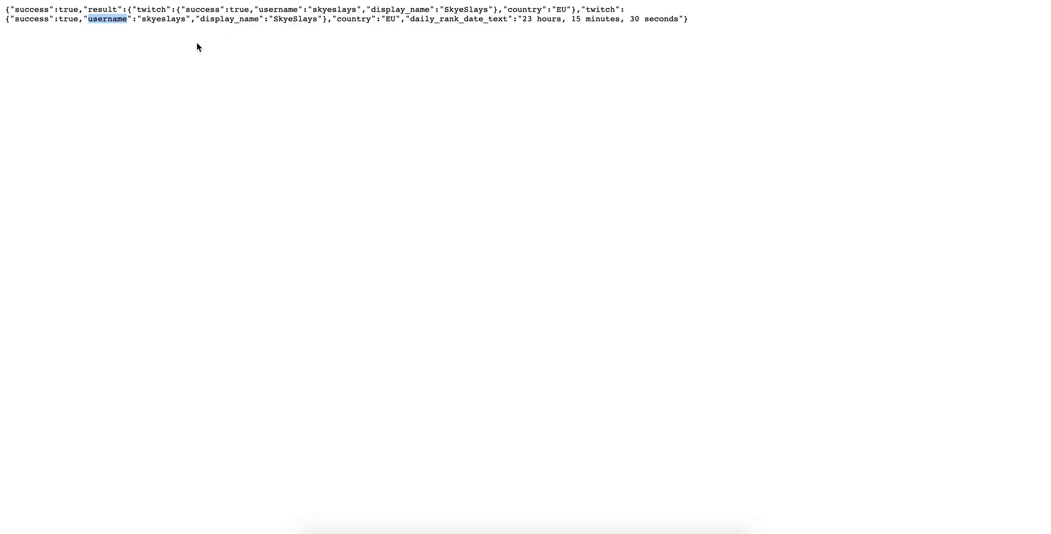
Set the text element's content to 'Streamer : {{twitch.username}}'.
double_click(591, 9)
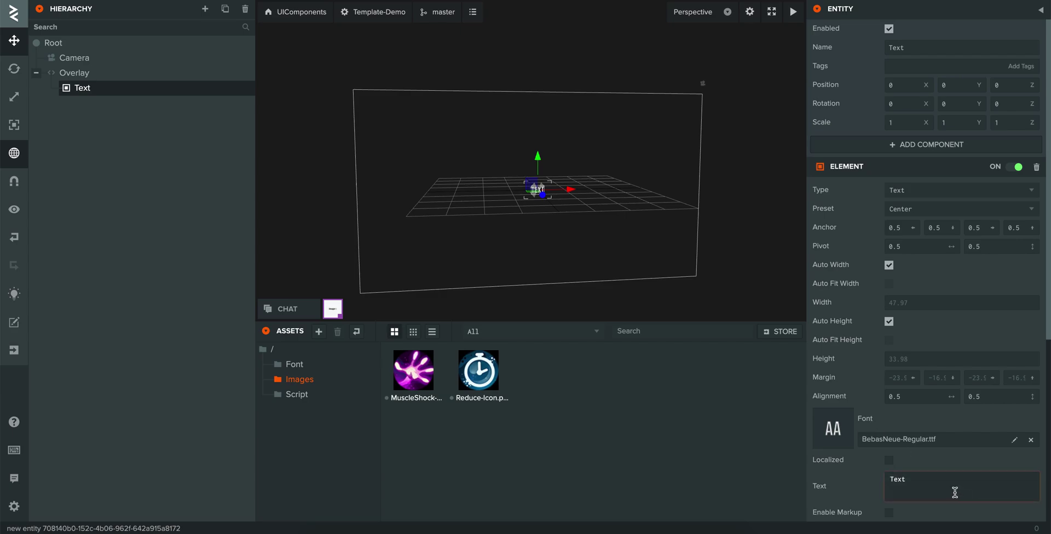
click(955, 493)
text(Stre)
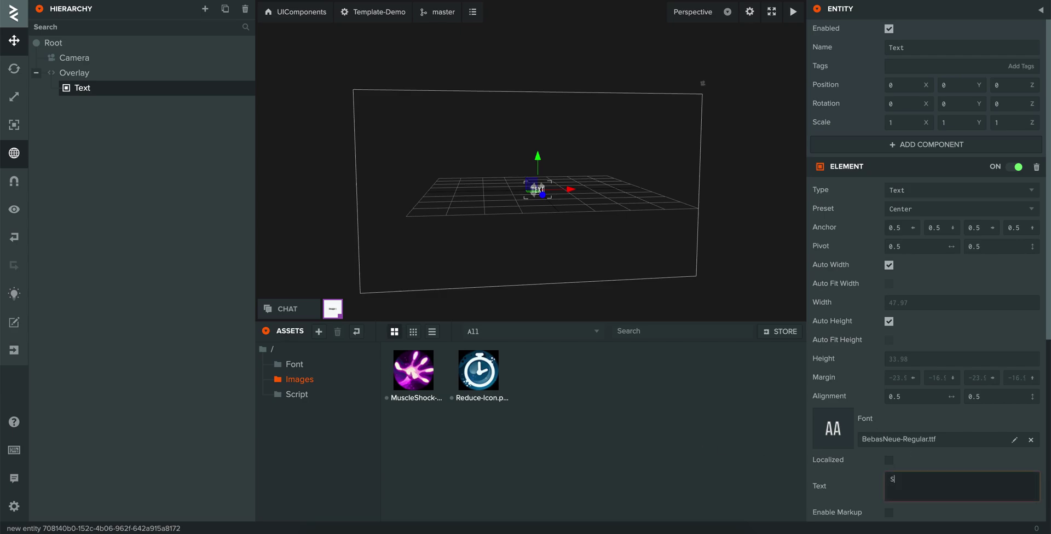
text(amer : {{twitch.}})
key(Left)
key(Left)
text(.username)
key(Tab)
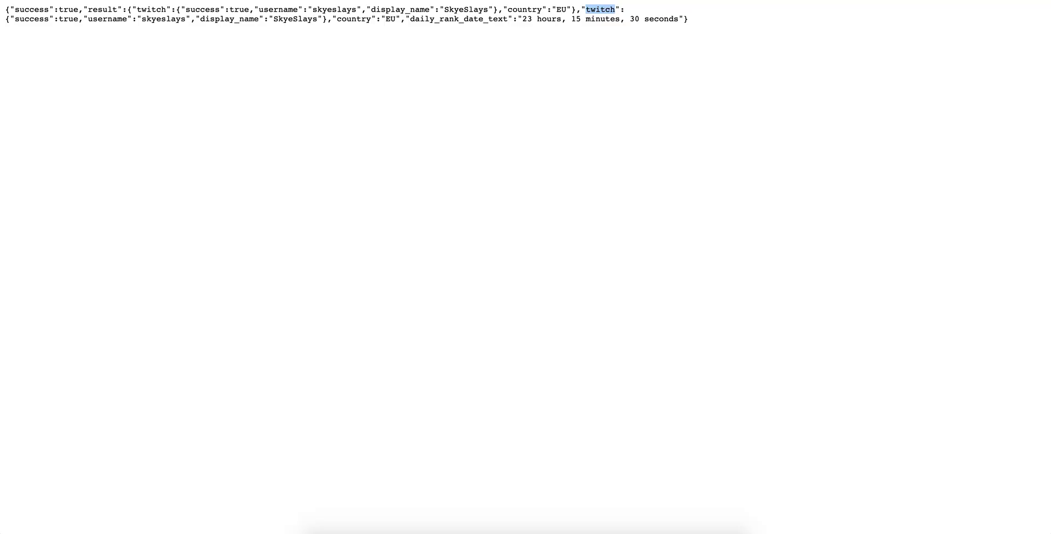
Highlight the username key in the stats JSON and reselect the Overlay entity.
click(127, 19)
double_click(117, 19)
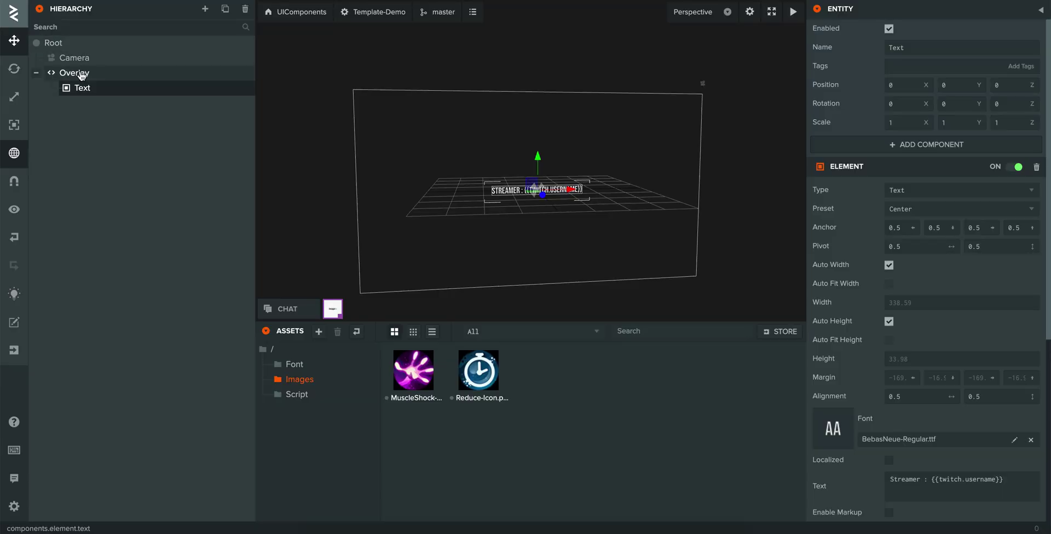
click(77, 73)
click(889, 288)
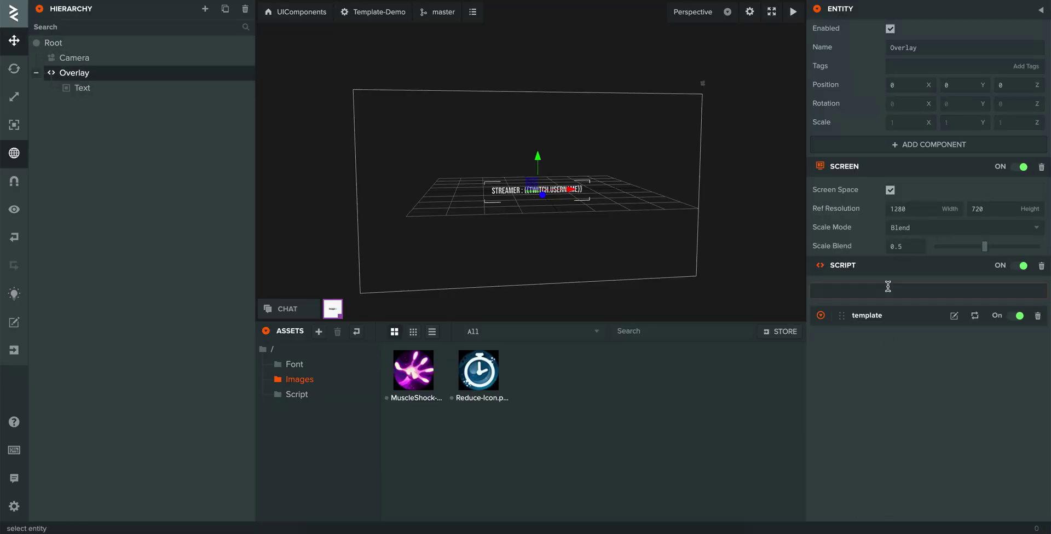
Attach the fetcher script to Overlay, paste the stats URL, and begin the success event 'Template'.
text(fe)
key(Return)
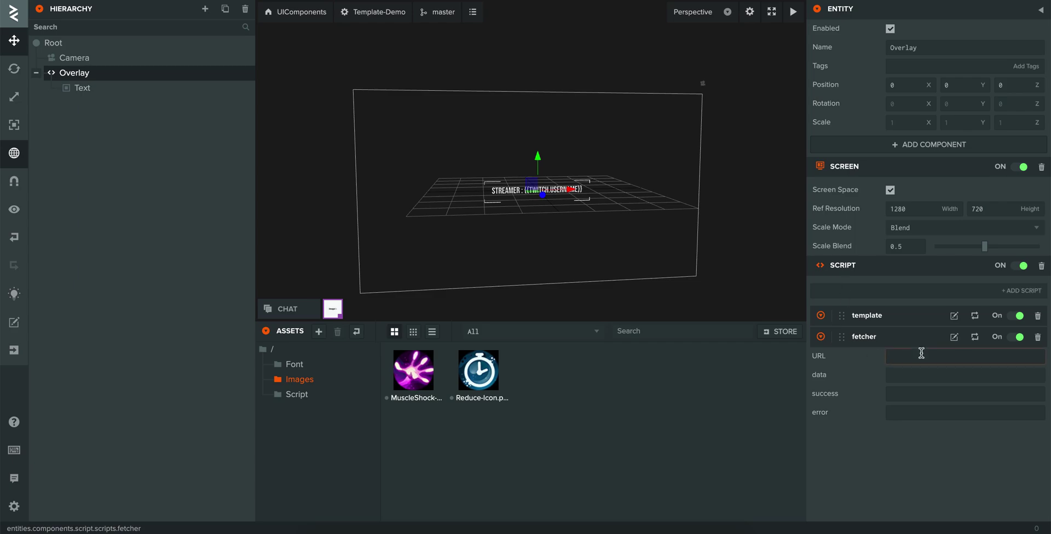
click(920, 355)
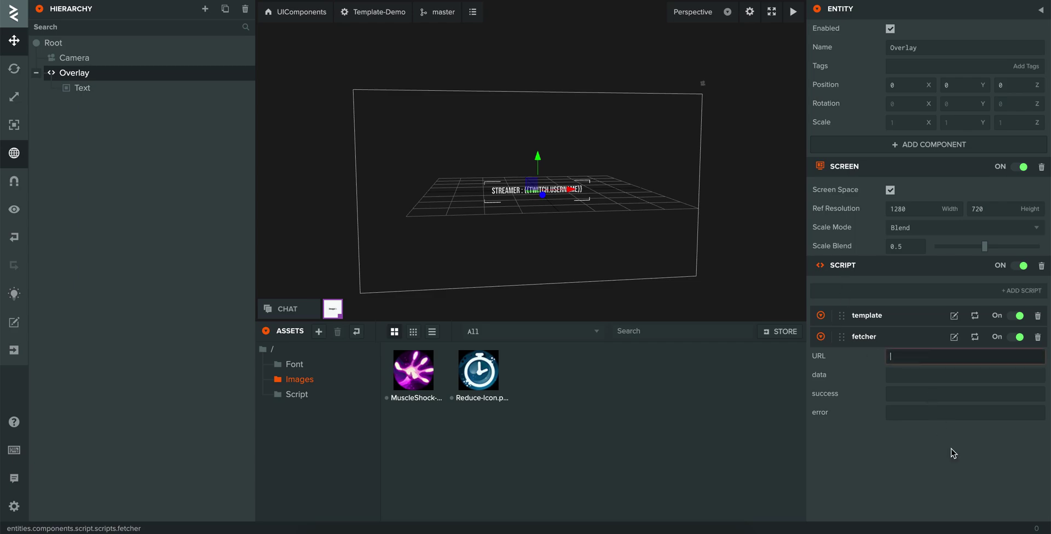
key(super+v)
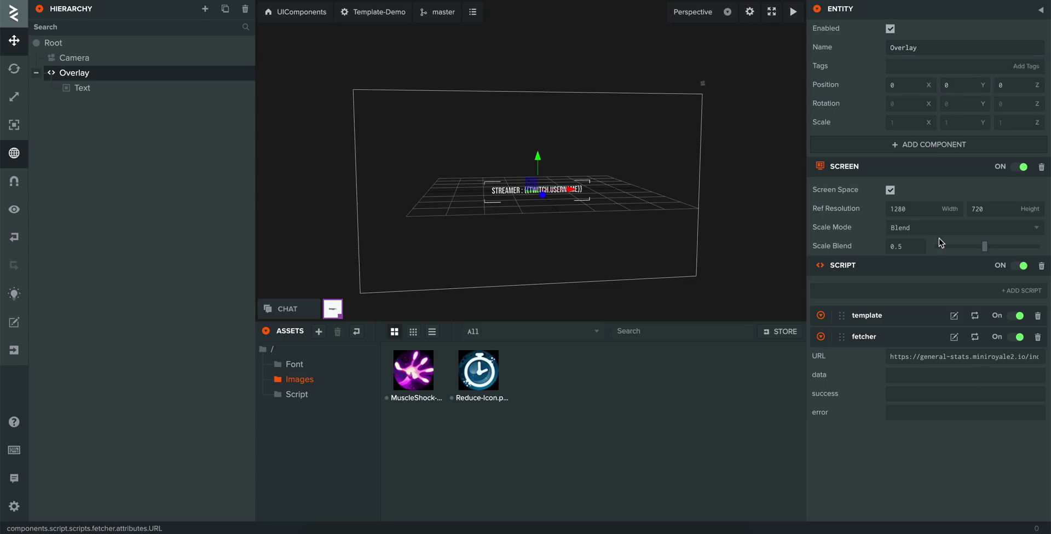
click(920, 394)
text(Template)
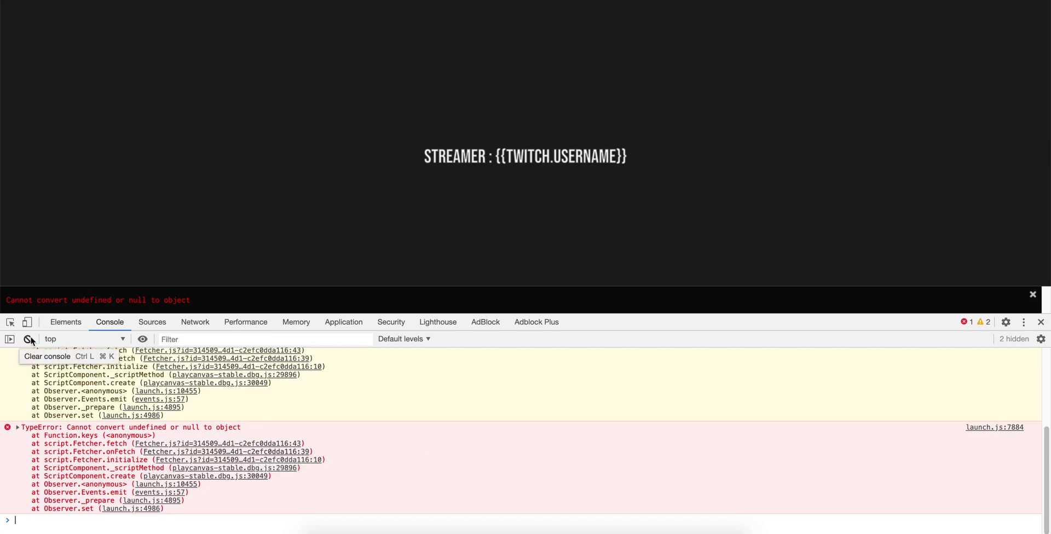
Clear the console, recall the Template:Overlay call, and set the success event to 'Template:Overlay'.
click(27, 339)
text(pc.app.fire('Template:Overlay', { username : 'Cem 2', kill : 11, death : 10, Profile : 'MuscleShock-Icon.png' });)
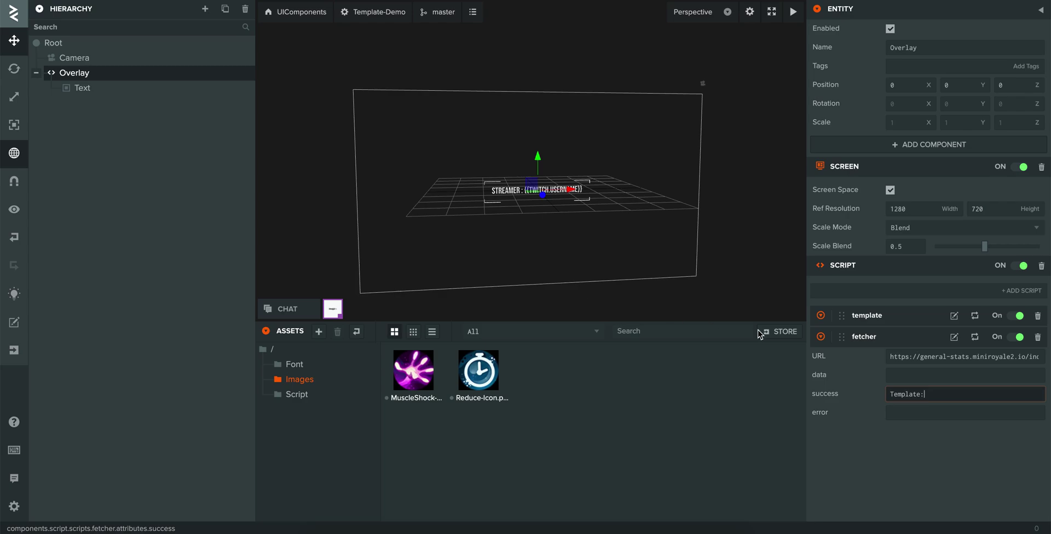
text(:Overlay)
key(Return)
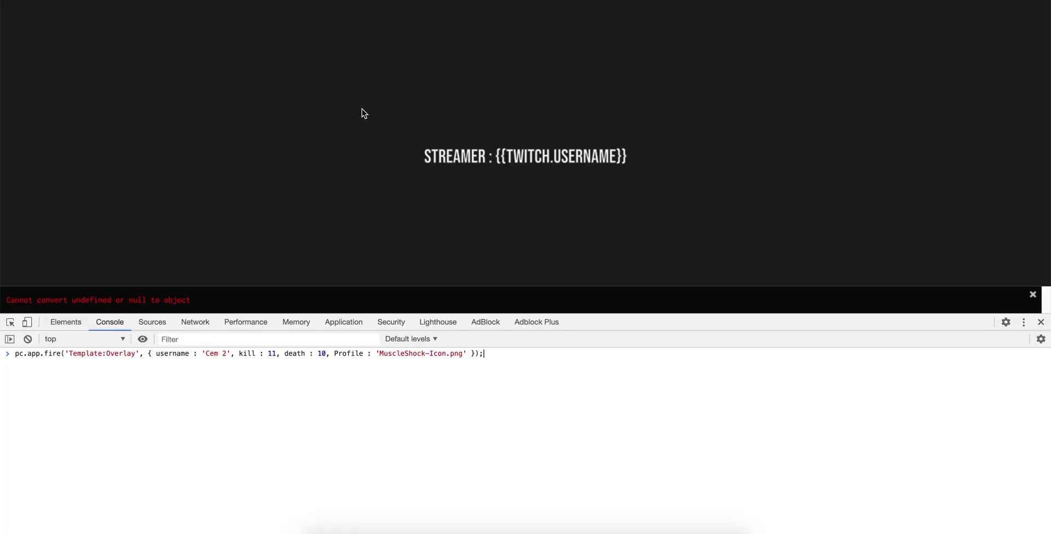
key(super+r)
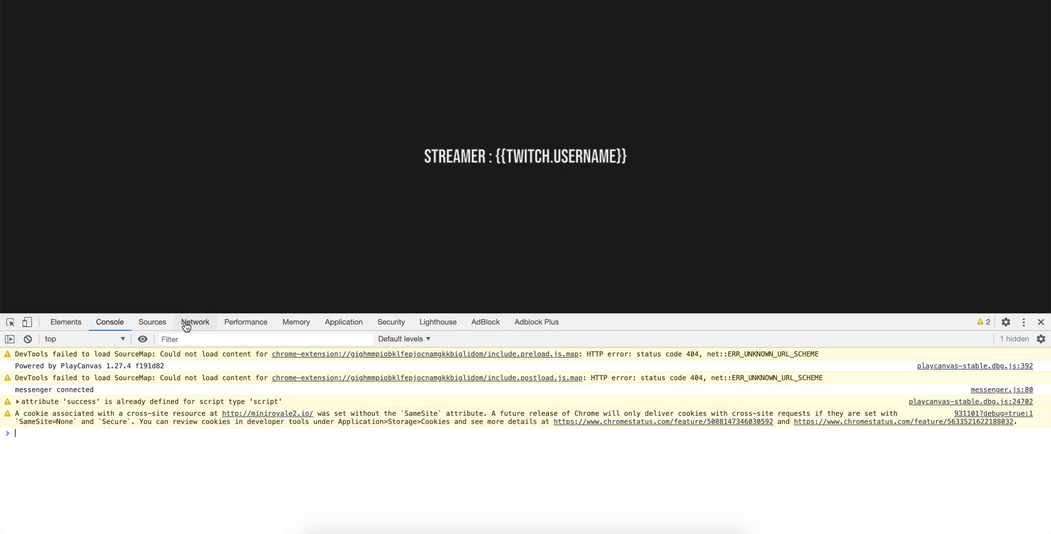
click(188, 324)
click(109, 323)
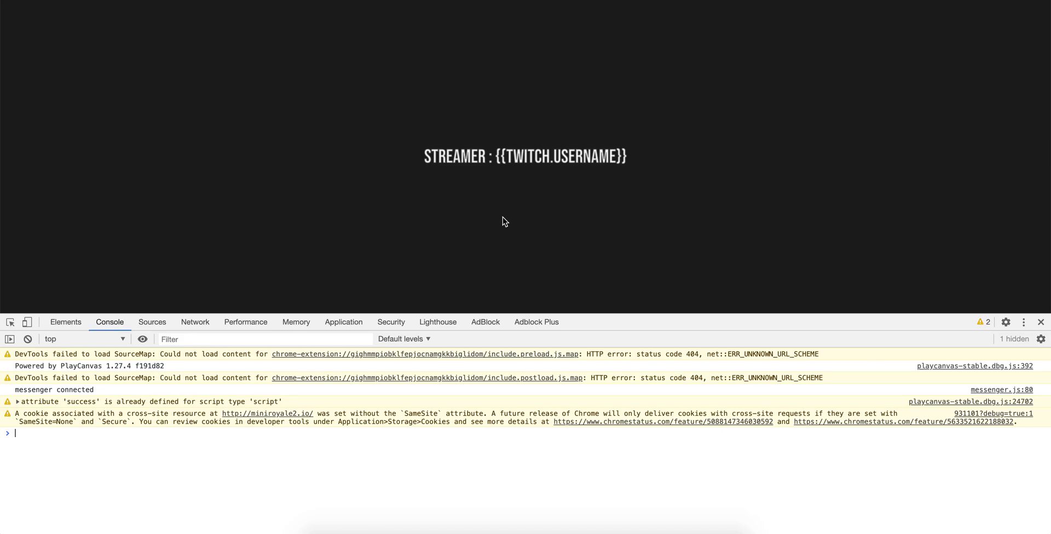
click(198, 322)
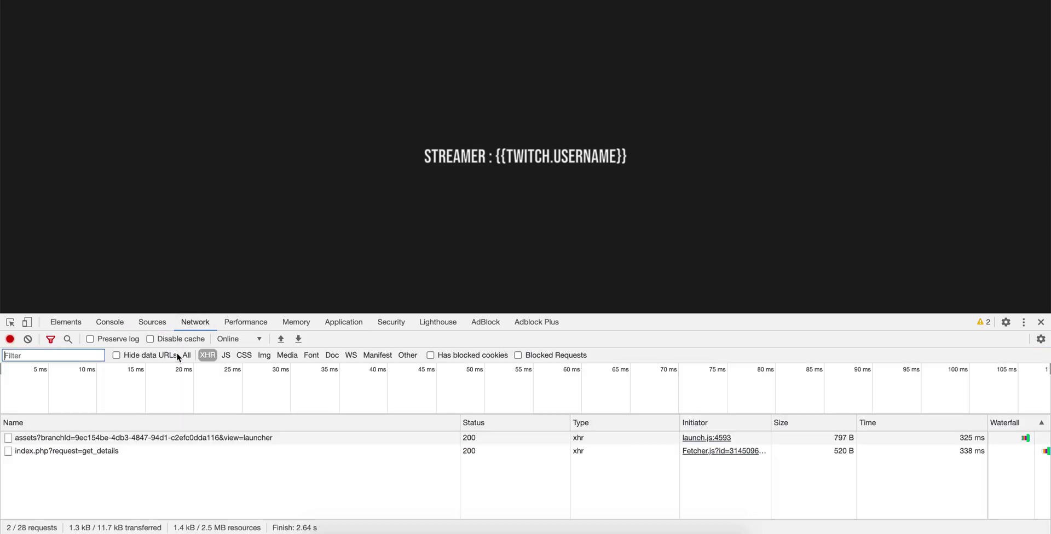
click(108, 451)
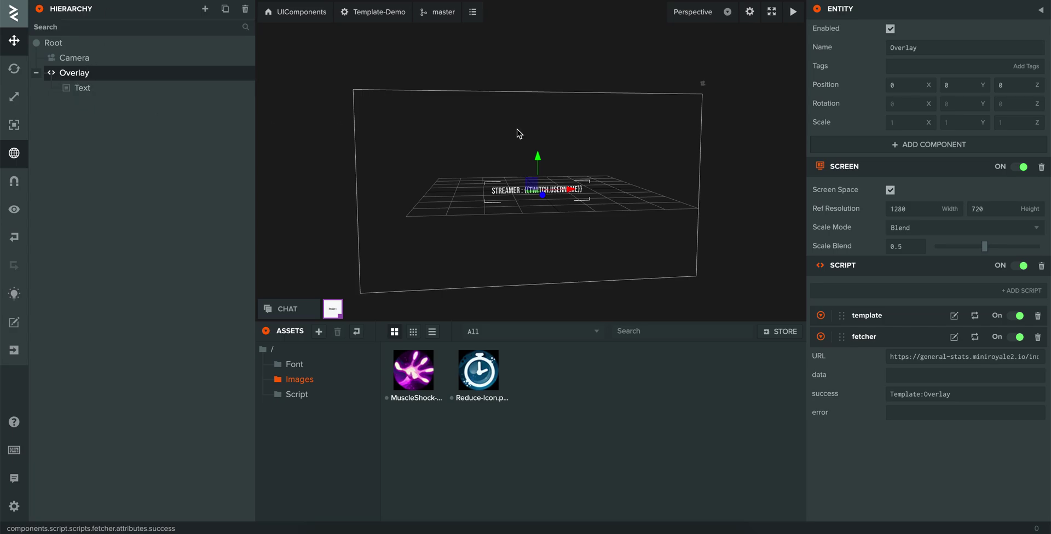
Tag the Text entity 'Dynamic', then reload the launched overlay and view its console.
click(85, 88)
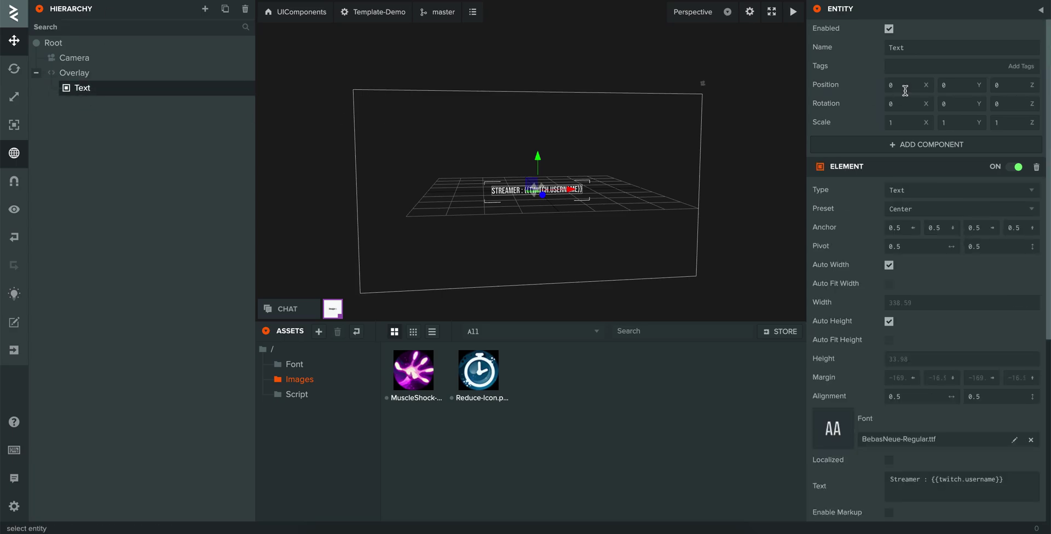
click(943, 65)
text(Dynamic)
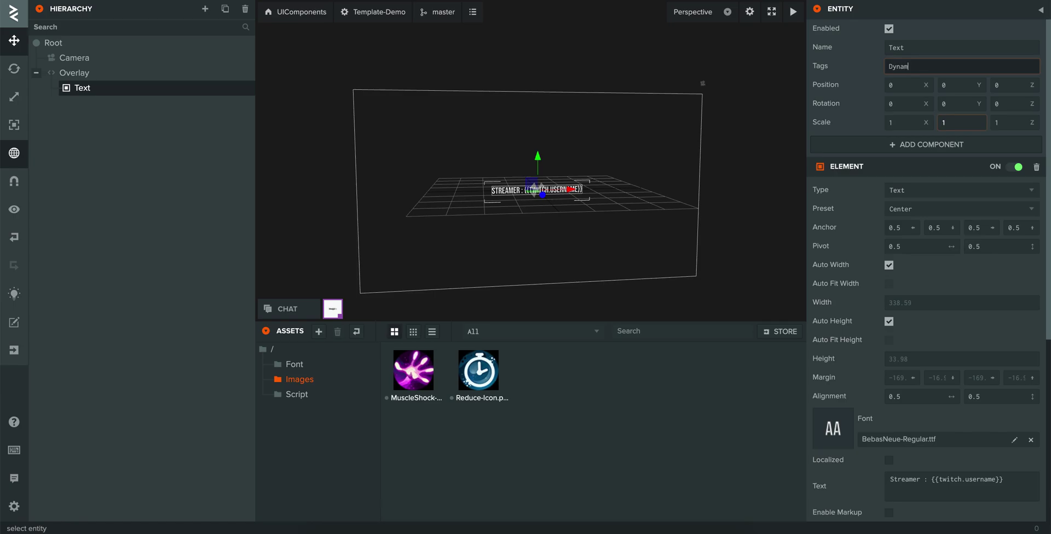
key(Return)
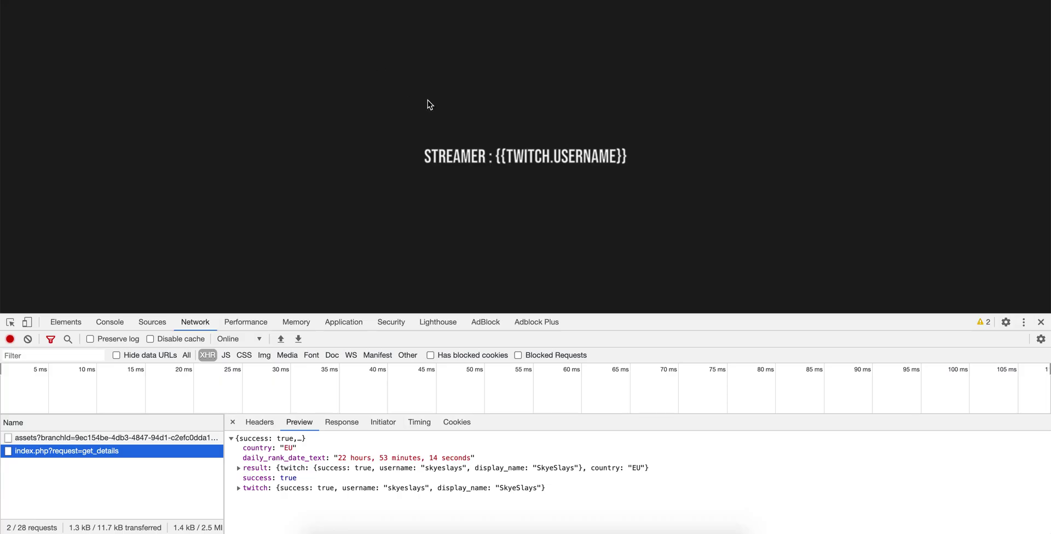
key(super+r)
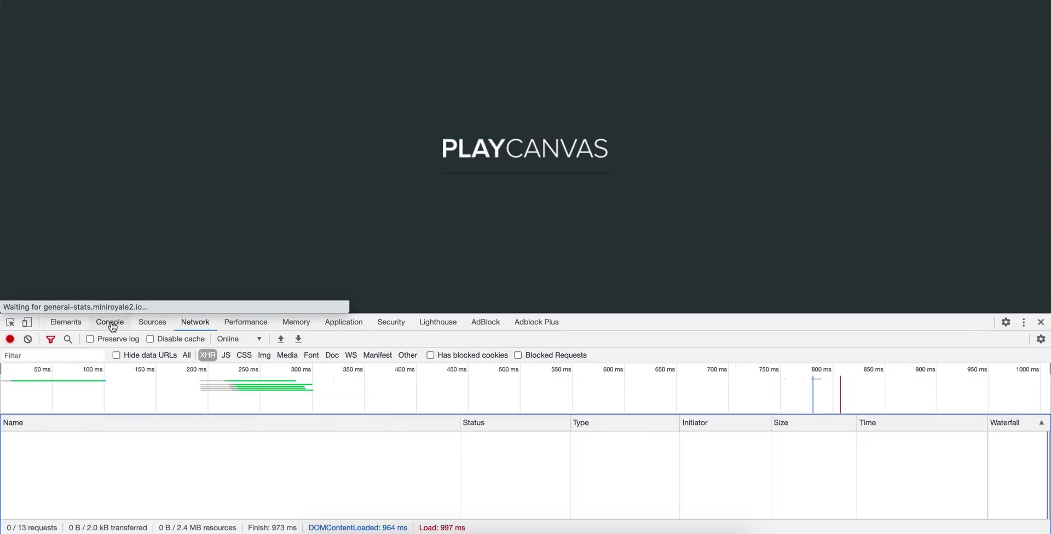
click(111, 324)
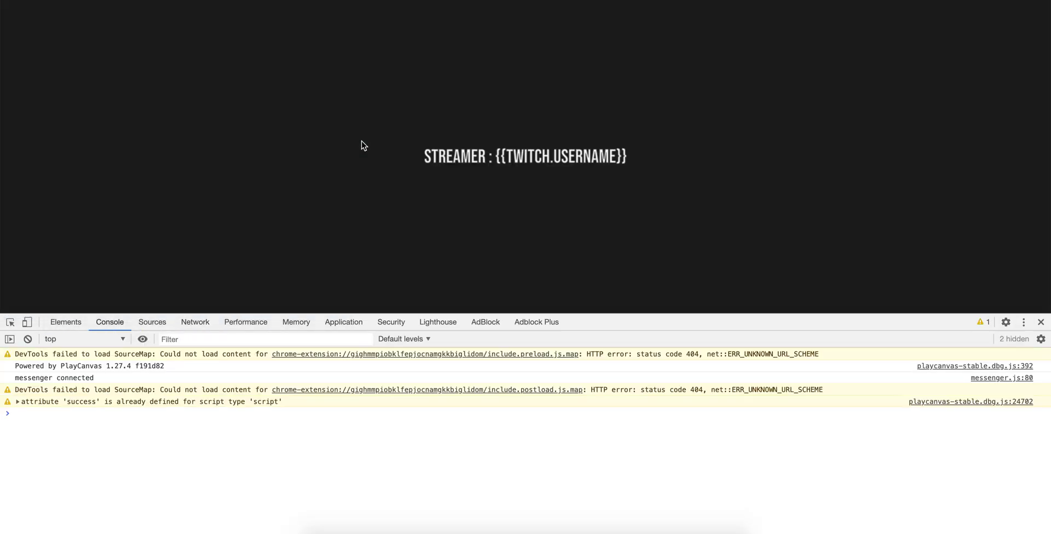